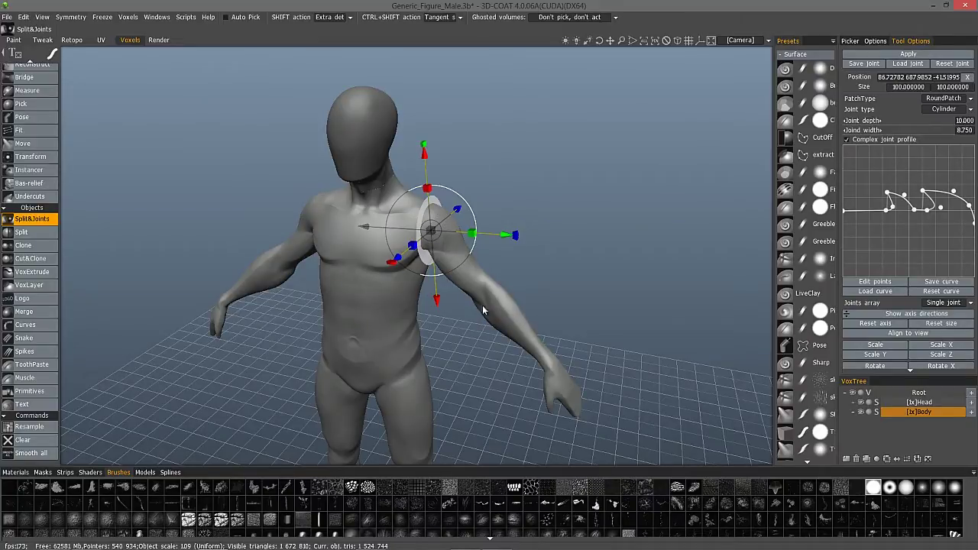
Step: Examine the joint disc's placement and peg at the shoulder from the front, side and up close
alt+drag(433, 268, 386, 230)
alt+middle_drag(386, 229, 386, 194)
alt+drag(403, 315, 421, 316)
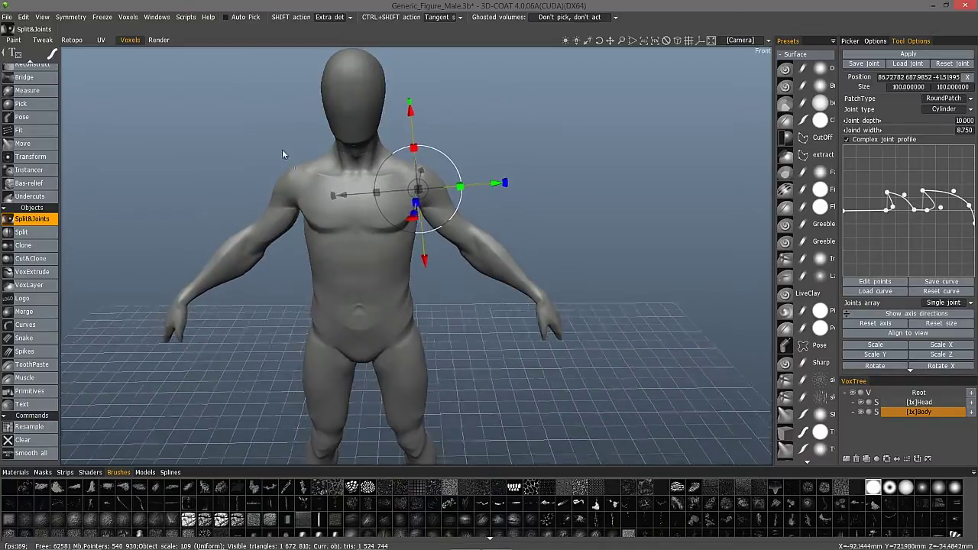
middle_drag(284, 109, 374, 234)
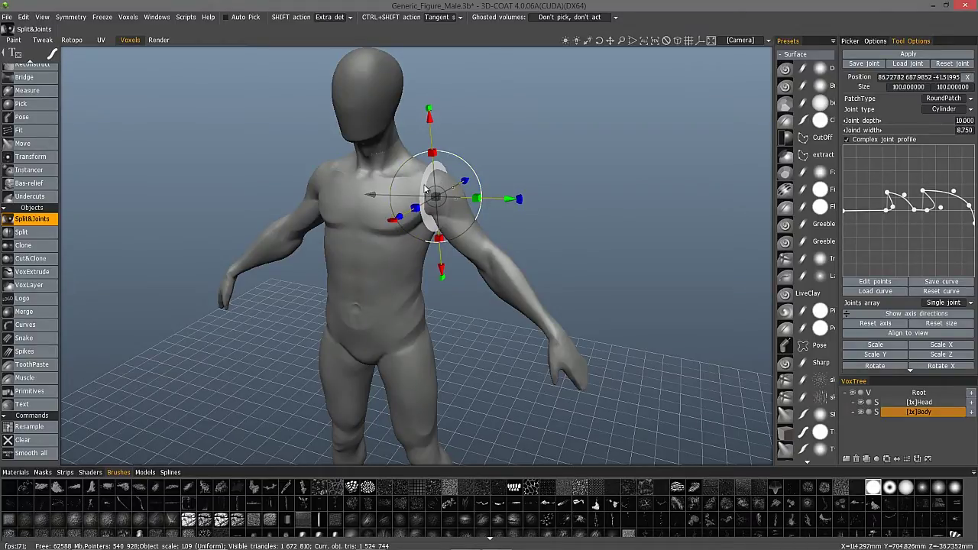
alt+drag(411, 202, 428, 177)
alt+middle_drag(429, 178, 371, 258)
alt+right_drag(371, 257, 407, 328)
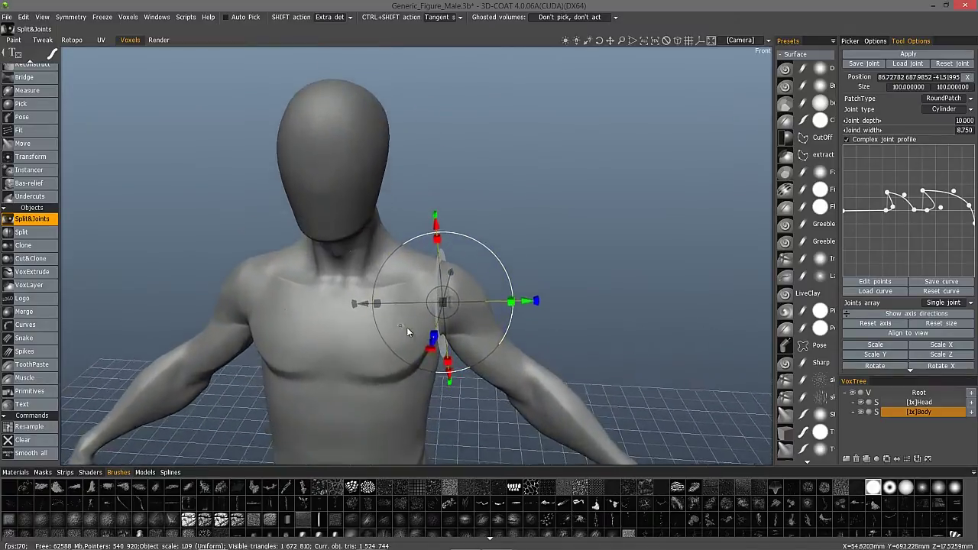
alt+middle_drag(406, 327, 413, 248)
alt+right_drag(432, 349, 434, 187)
alt+drag(448, 210, 529, 200)
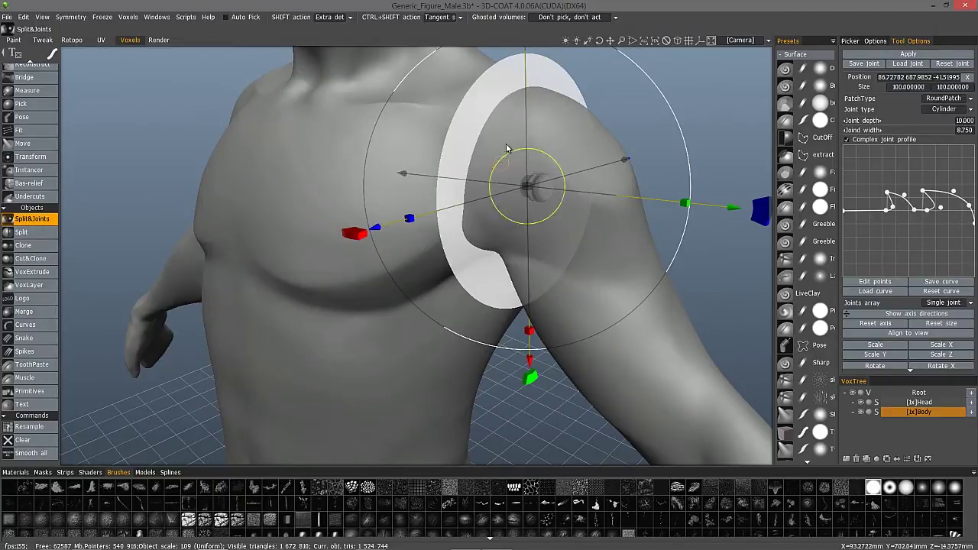
middle_drag(506, 148, 495, 181)
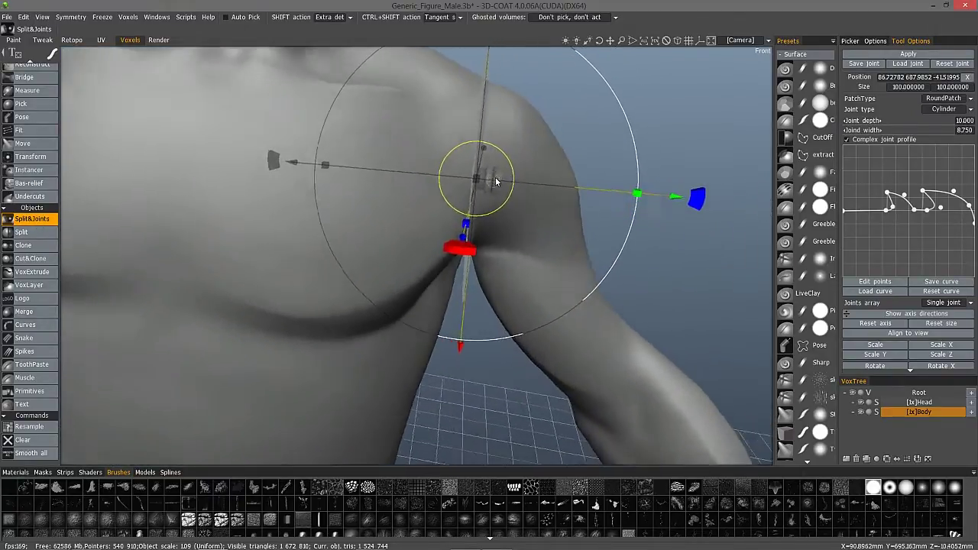
alt+drag(496, 181, 534, 194)
alt+right_drag(534, 194, 533, 141)
alt+drag(534, 141, 465, 192)
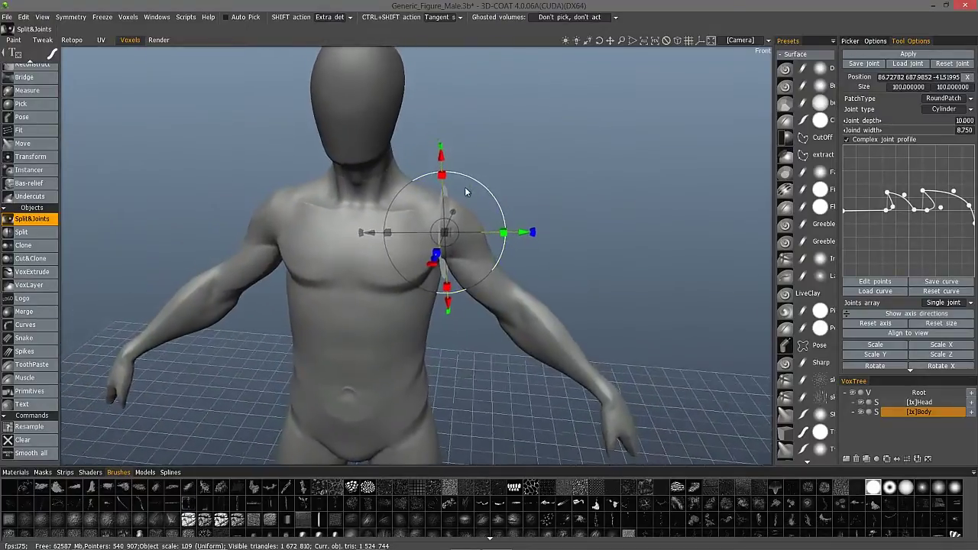
Step: Hide the Body layer and examine the joint peg beneath the Head piece's neck
click(861, 413)
alt+drag(383, 146, 863, 210)
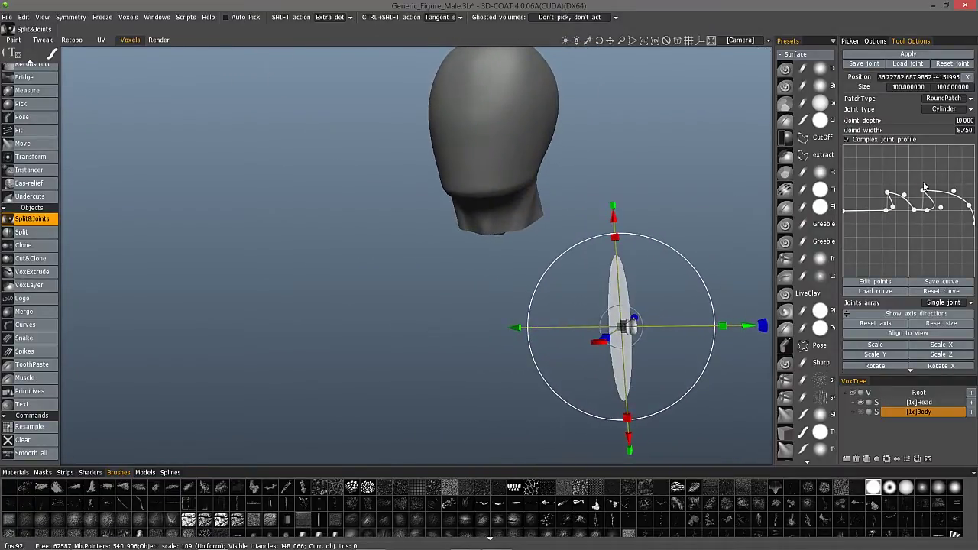
drag(776, 197, 386, 150)
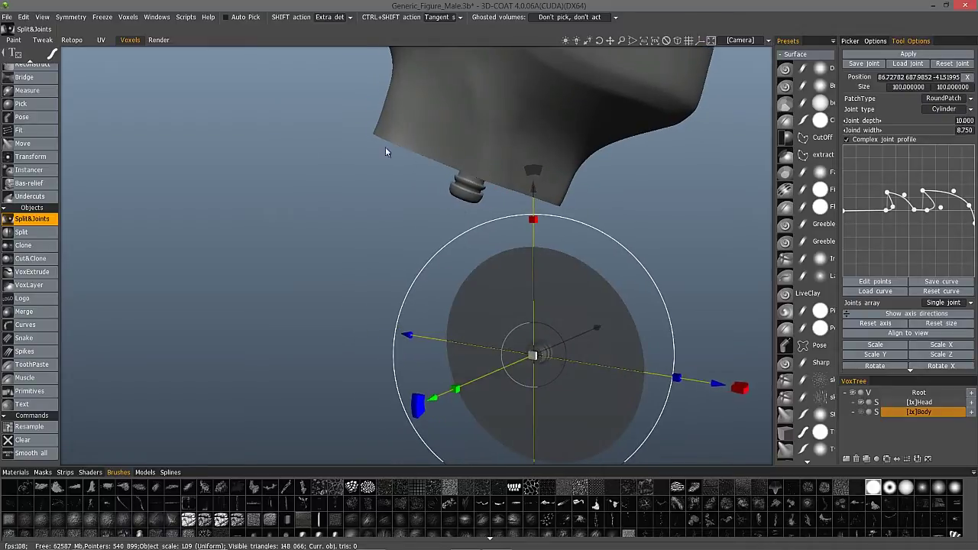
drag(464, 200, 497, 340)
scroll(479, 221, down, 3)
drag(479, 224, 604, 286)
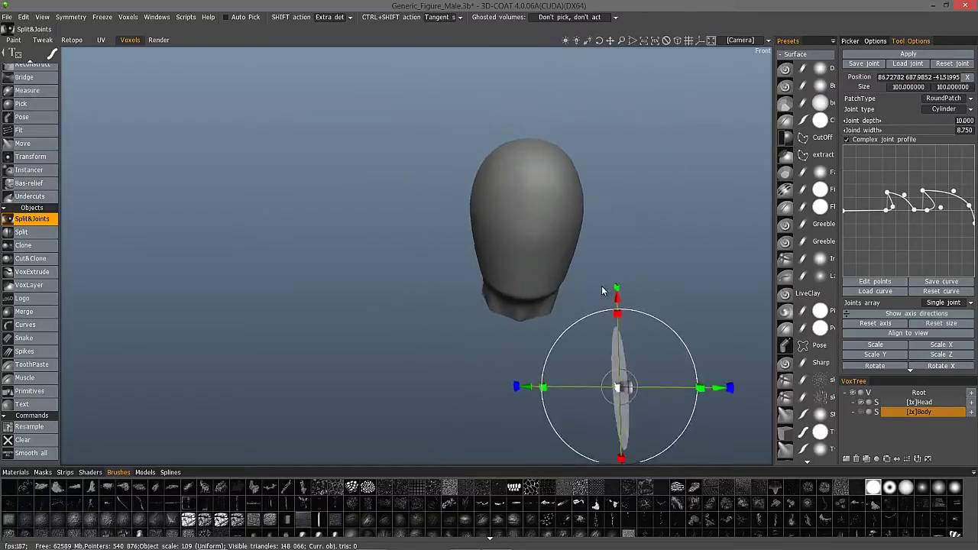
Step: Turn off the complex joint profile and keep Cylinder as the joint type
click(847, 140)
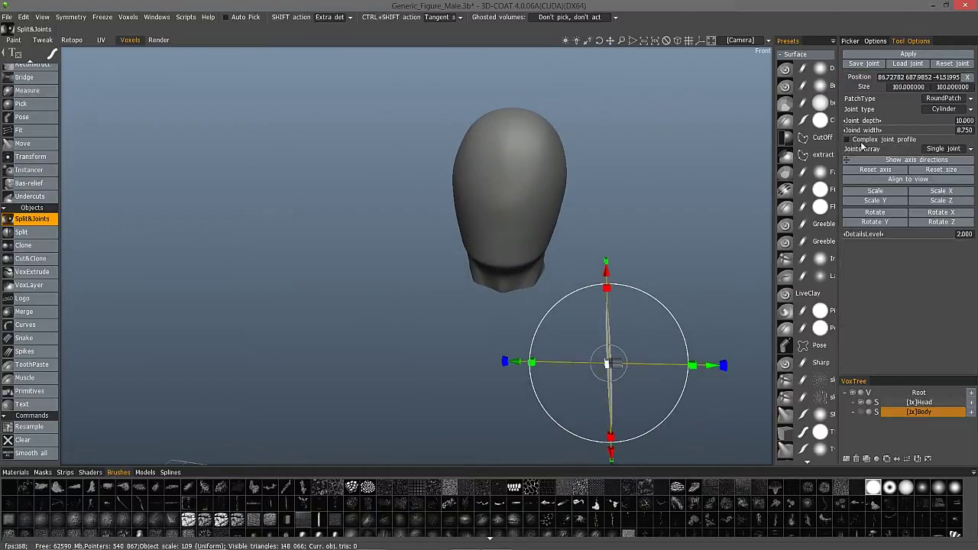
drag(552, 191, 468, 326)
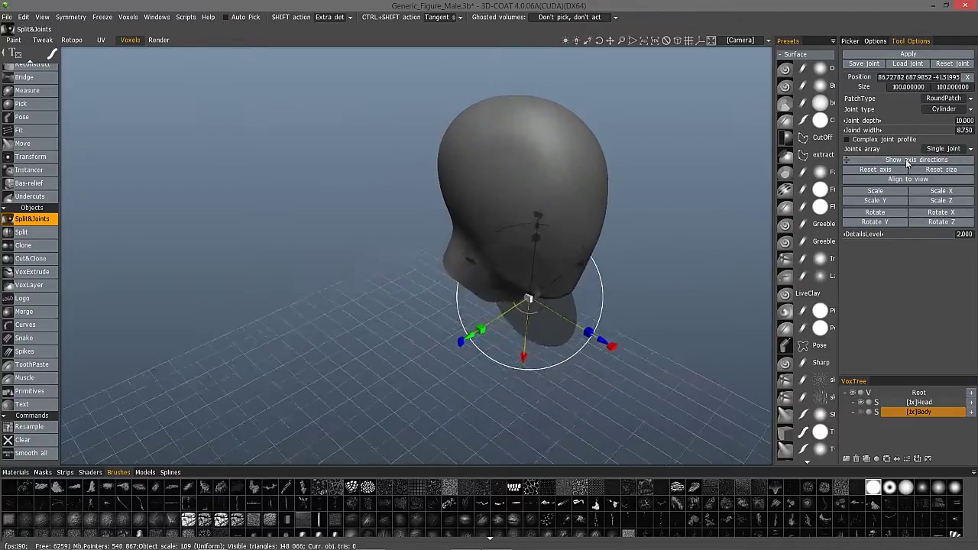
click(947, 110)
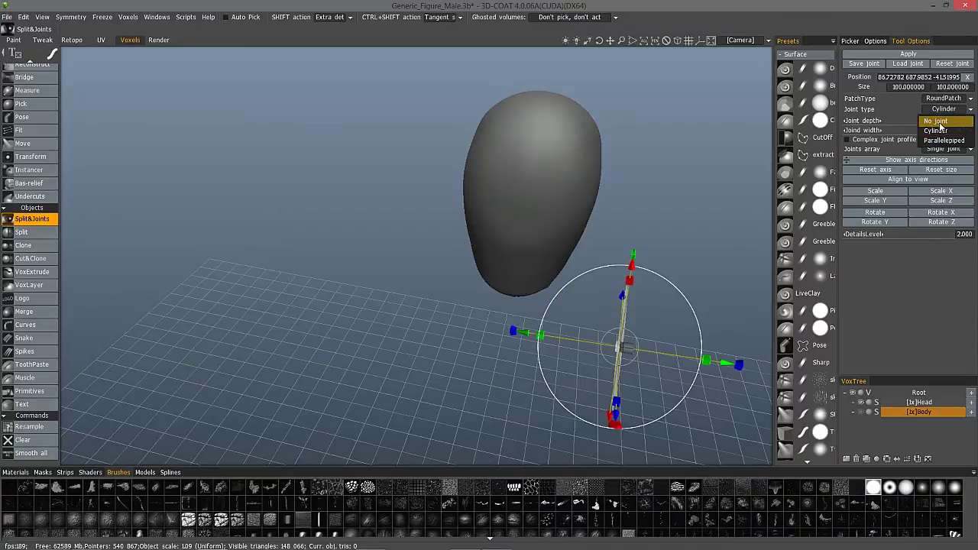
click(938, 131)
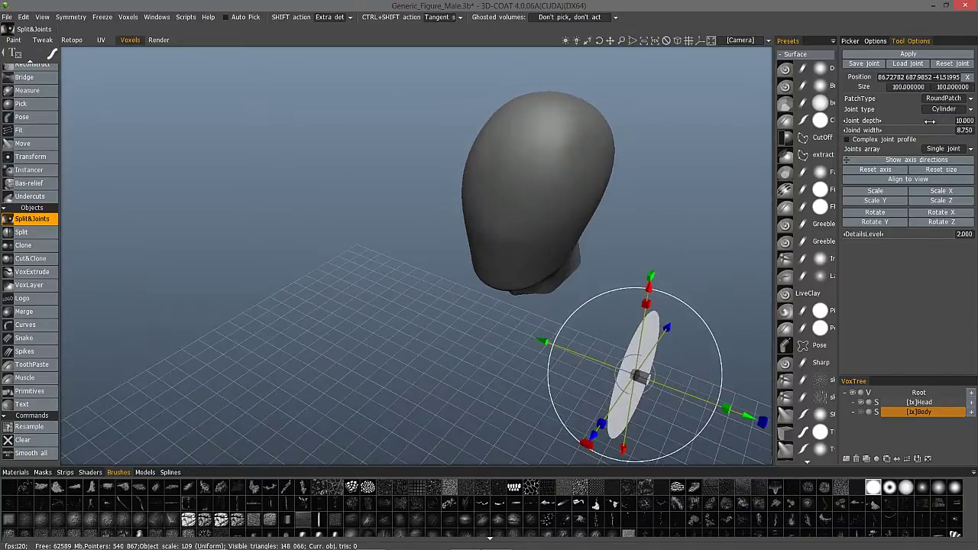
Step: Show the Body layer again, select it and reset the joint to its default placement
click(861, 413)
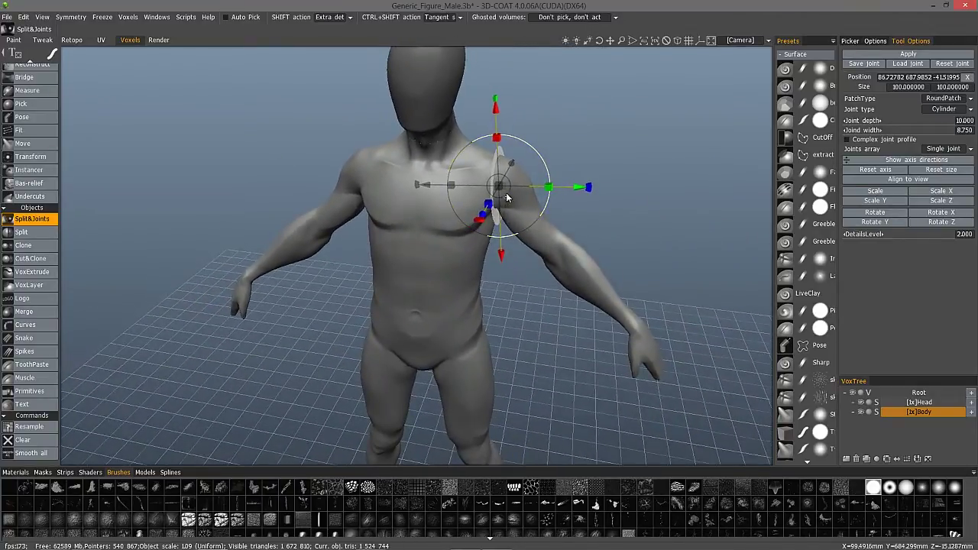
click(898, 413)
click(951, 64)
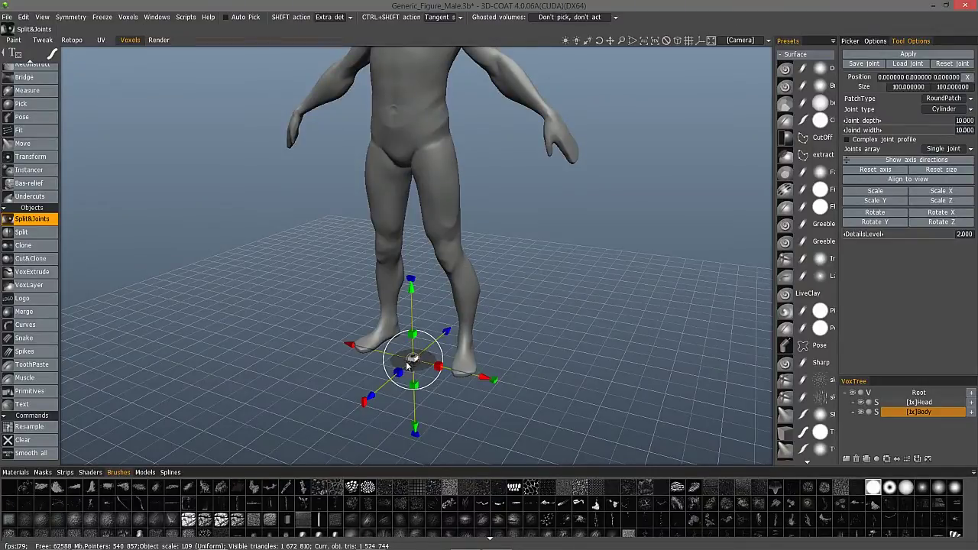
Step: Raise the joint from the floor to the figure's chest, at a height of about 684
drag(411, 291, 393, 93)
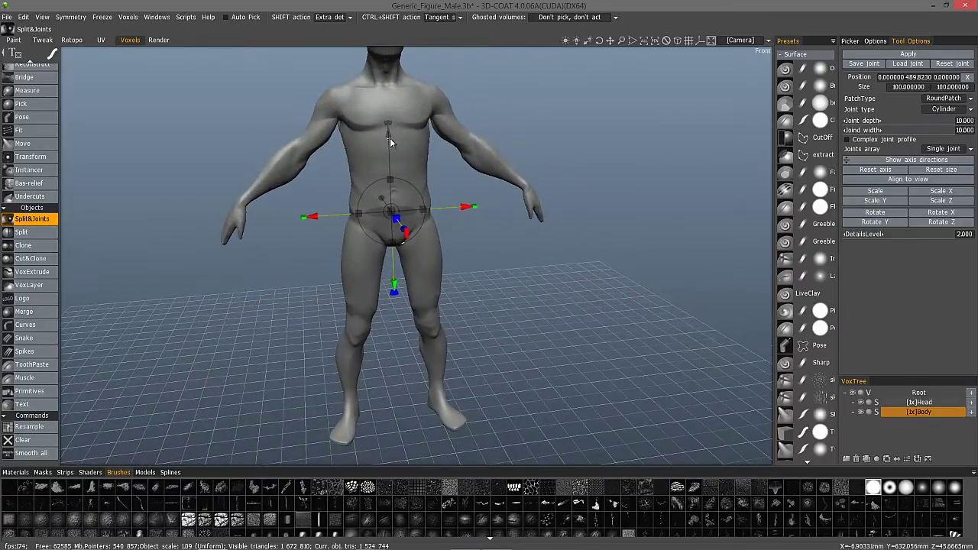
drag(389, 135, 389, 83)
middle_drag(360, 66, 357, 147)
right_drag(358, 147, 350, 201)
mouse_move(350, 201)
middle_down()
mouse_move(351, 114)
mouse_move(353, 212)
middle_up()
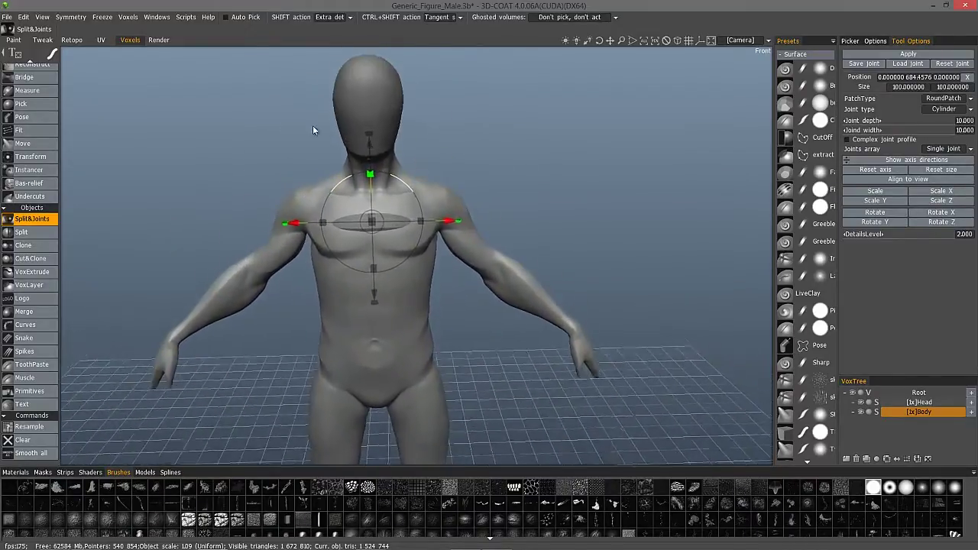
Step: Move the joint to the torso's edge below the armpit and rotate its disc nearly upright, facing the arm
right_drag(312, 126, 364, 142)
drag(365, 134, 500, 295)
right_drag(532, 65, 493, 199)
middle_drag(493, 198, 520, 308)
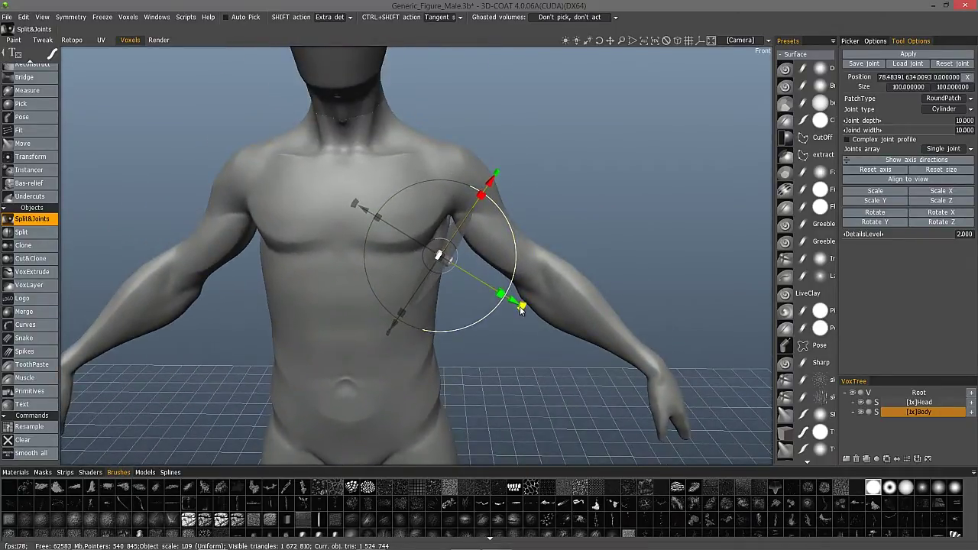
drag(519, 308, 541, 247)
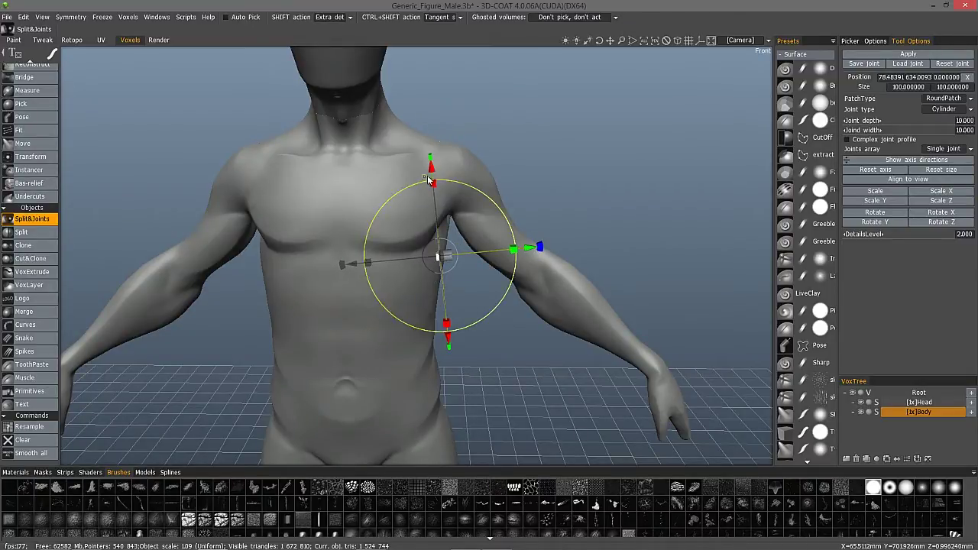
Step: Move the joint up and back to the middle of the shoulder, at about 86, 690, -38
drag(434, 173, 396, 166)
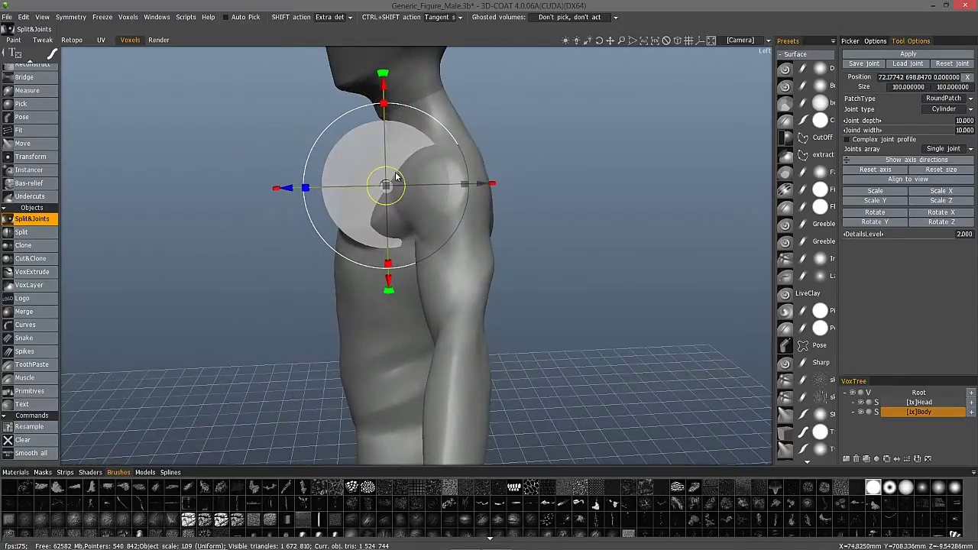
drag(395, 173, 446, 185)
alt+drag(319, 99, 422, 183)
scroll(436, 194, up, 5)
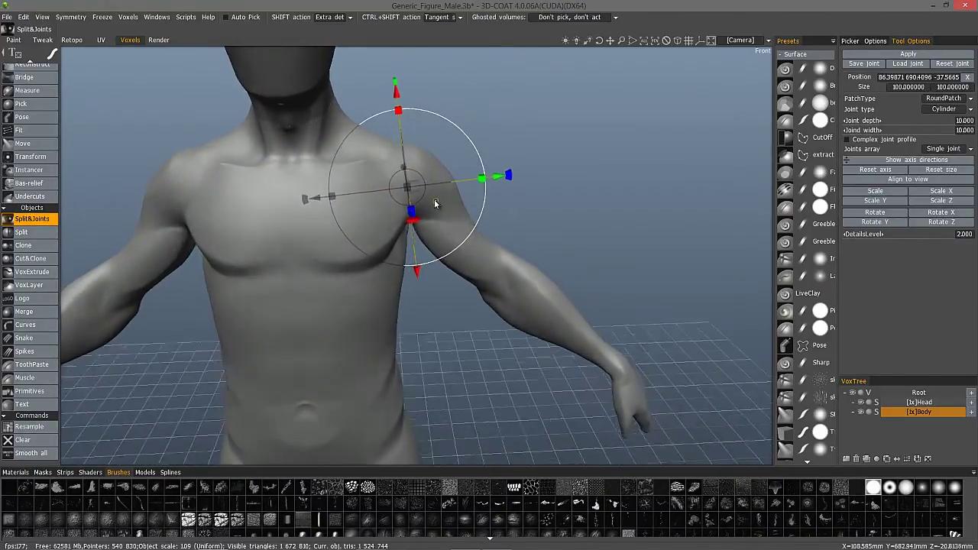
Step: Rotate the joint slightly to follow the arm and shift it outward to about 89 in X
alt+drag(405, 177, 410, 234)
scroll(443, 177, down, 3)
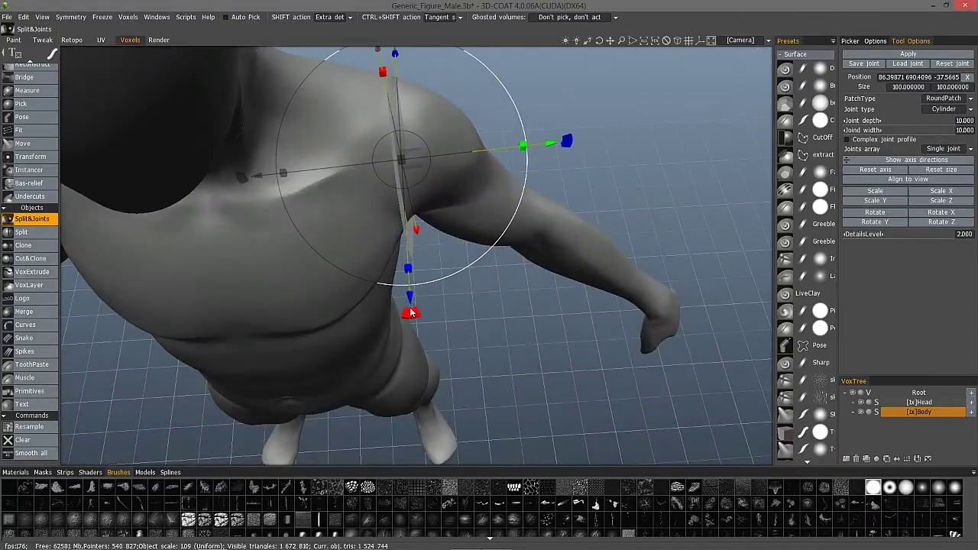
mouse_move(410, 312)
mouse_down()
mouse_move(400, 310)
mouse_move(414, 302)
mouse_up()
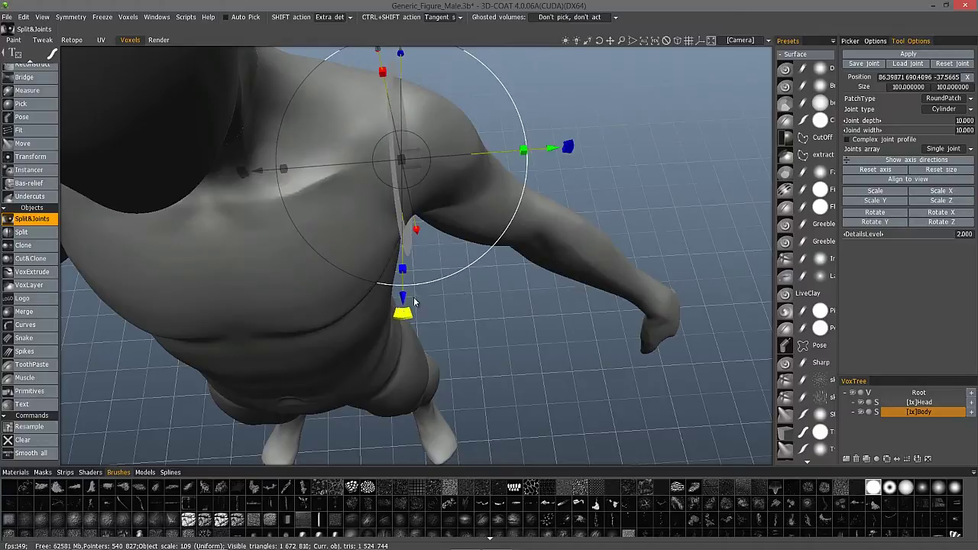
drag(550, 151, 434, 269)
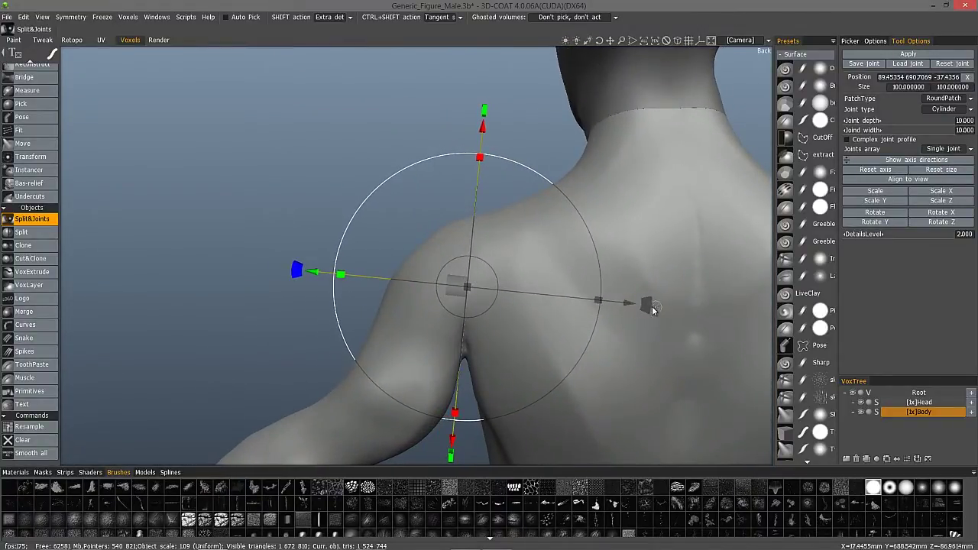
drag(652, 309, 659, 296)
Step: Move the joint back to about -41.8 in Z and level its axis across the shoulder
drag(311, 181, 603, 319)
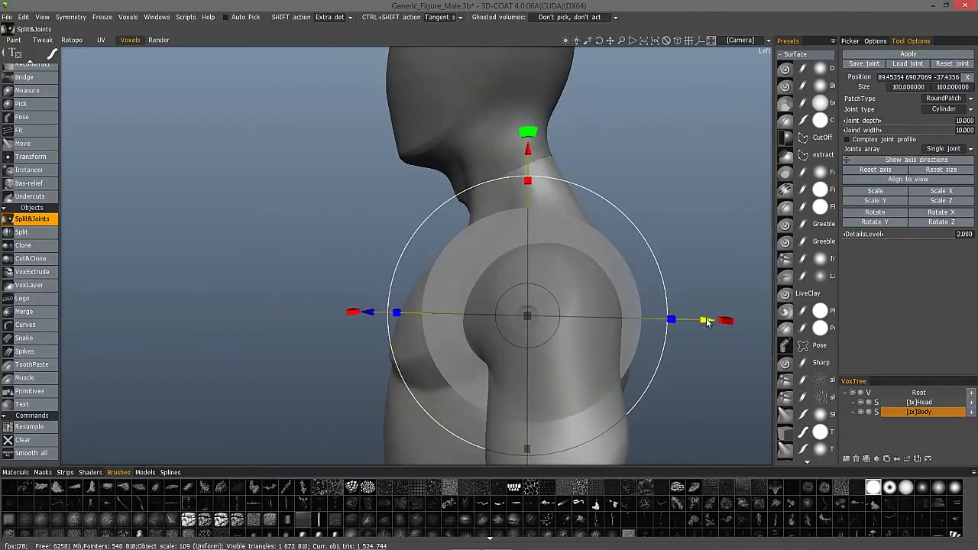
drag(706, 320, 717, 320)
drag(268, 177, 437, 304)
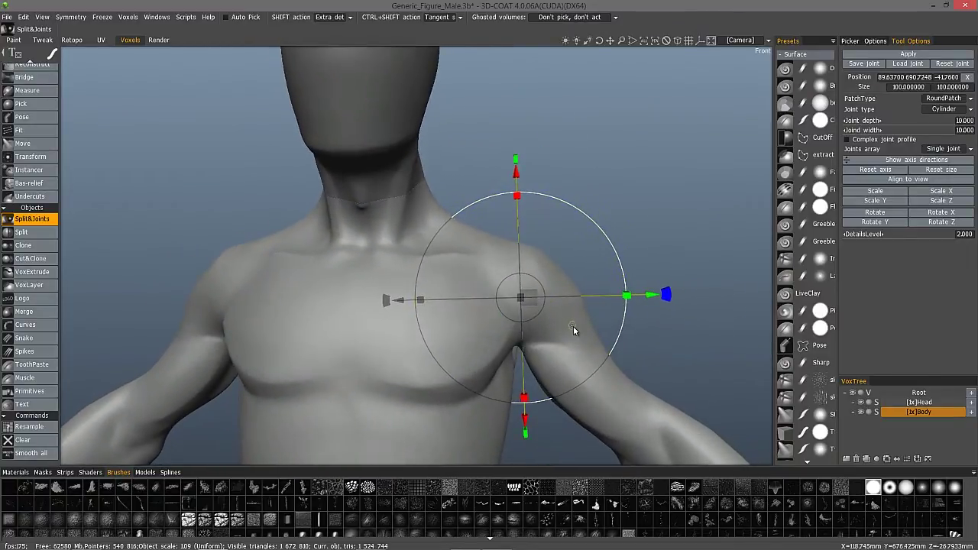
drag(569, 325, 510, 402)
drag(680, 286, 677, 287)
key(KP_2)
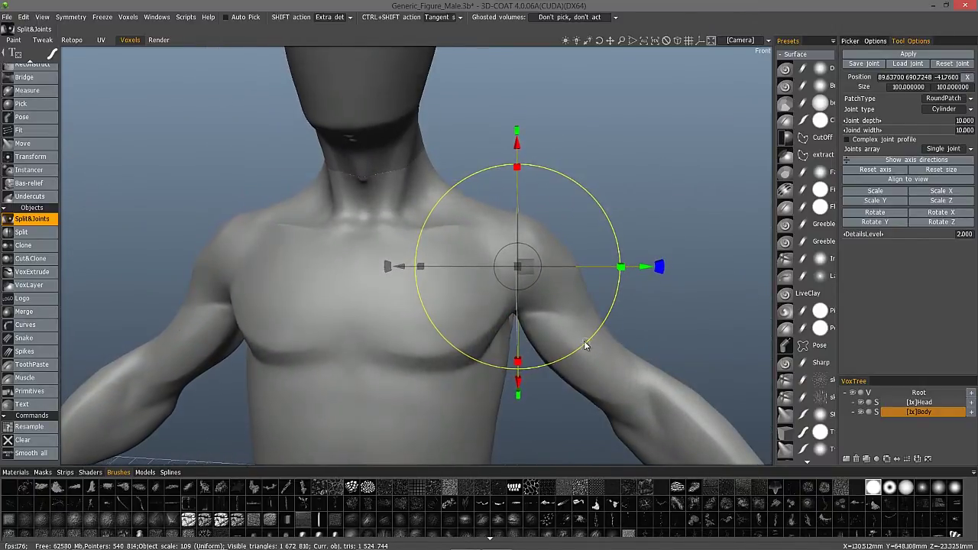
Step: Set the shoulder joint's depth to 13.75 and its width to 19.5
drag(585, 343, 525, 184)
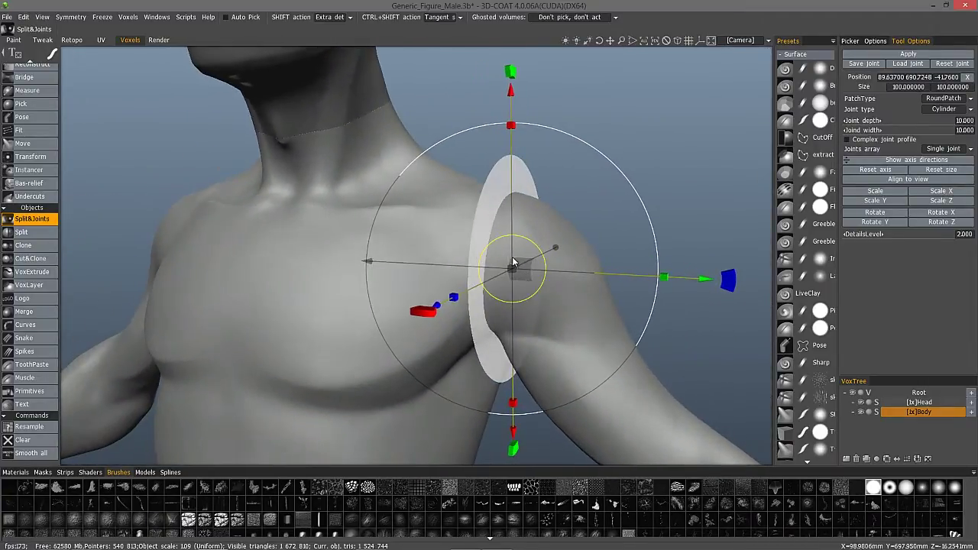
alt+right_drag(539, 268, 573, 259)
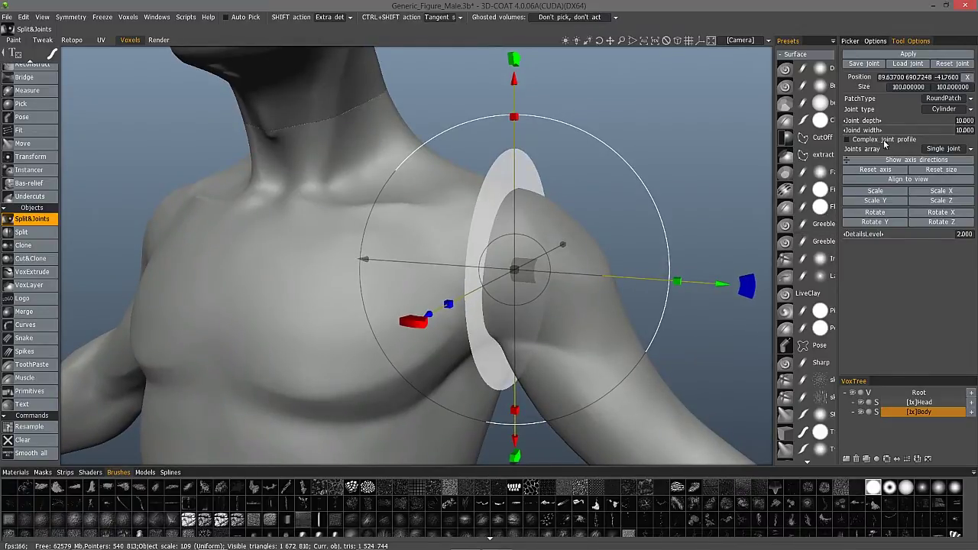
drag(749, 148, 462, 253)
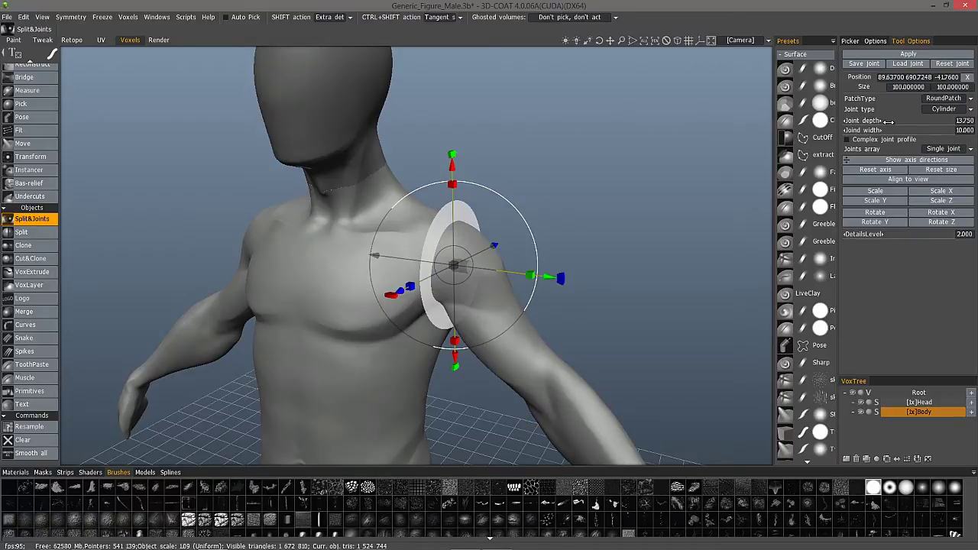
drag(872, 131, 898, 130)
Step: Try a radial array of joints on the shoulder disc
click(942, 150)
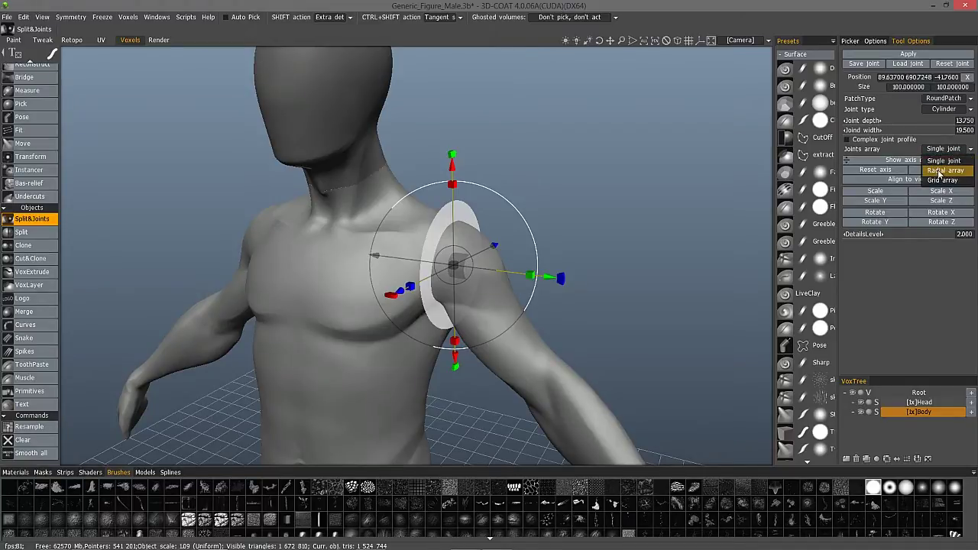
click(939, 175)
Step: Arrange the shoulder joints as a grid array, with a joint depth of 12.25 and width of 8
click(947, 150)
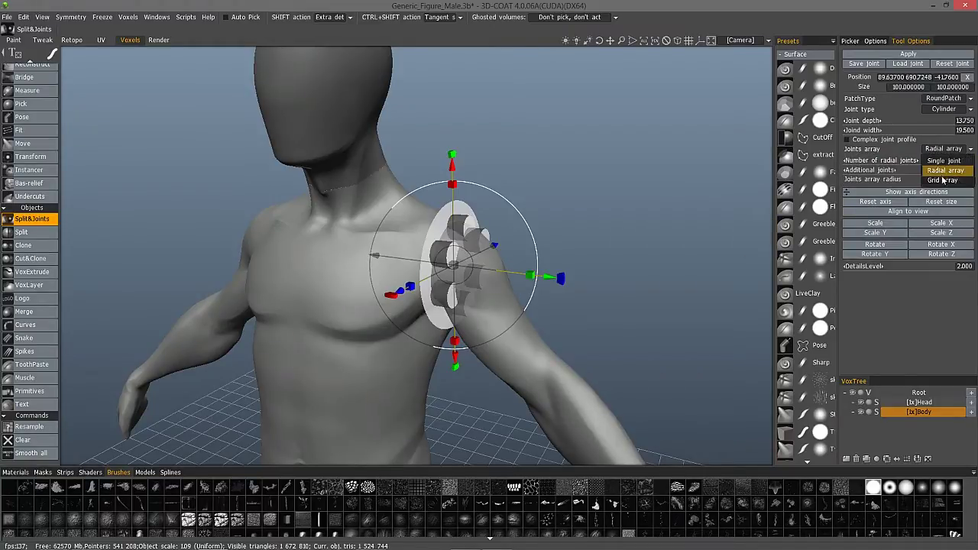
click(944, 180)
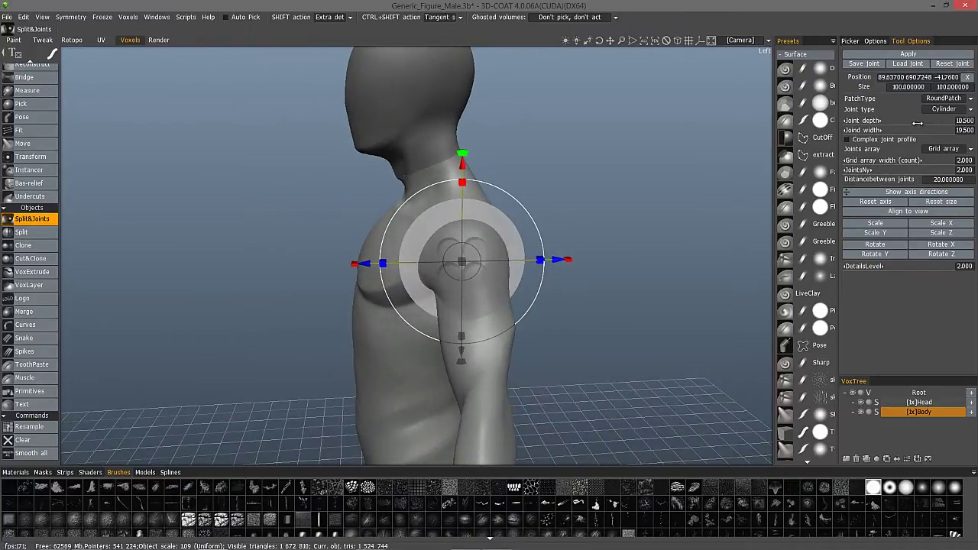
mouse_move(930, 121)
mouse_down()
mouse_move(916, 124)
mouse_move(941, 124)
mouse_up()
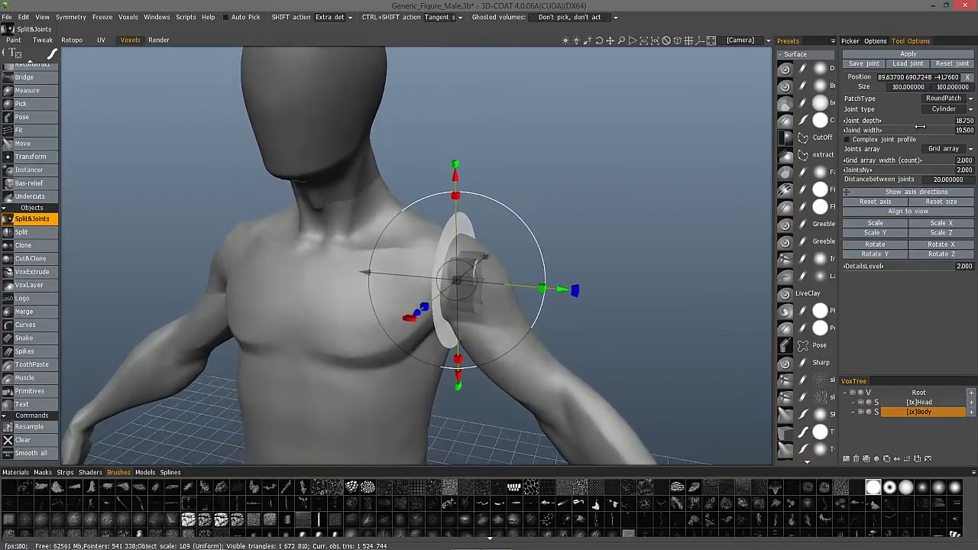
drag(919, 126, 893, 130)
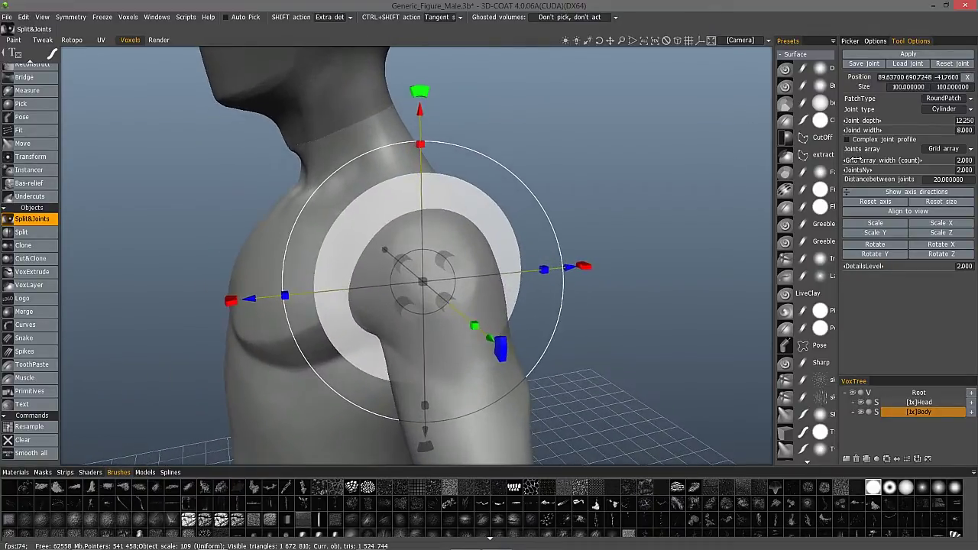
Step: Set the distance between the grid joints to 25 and, in left view, rotate the joint grid about its axis toward the chest
click(951, 180)
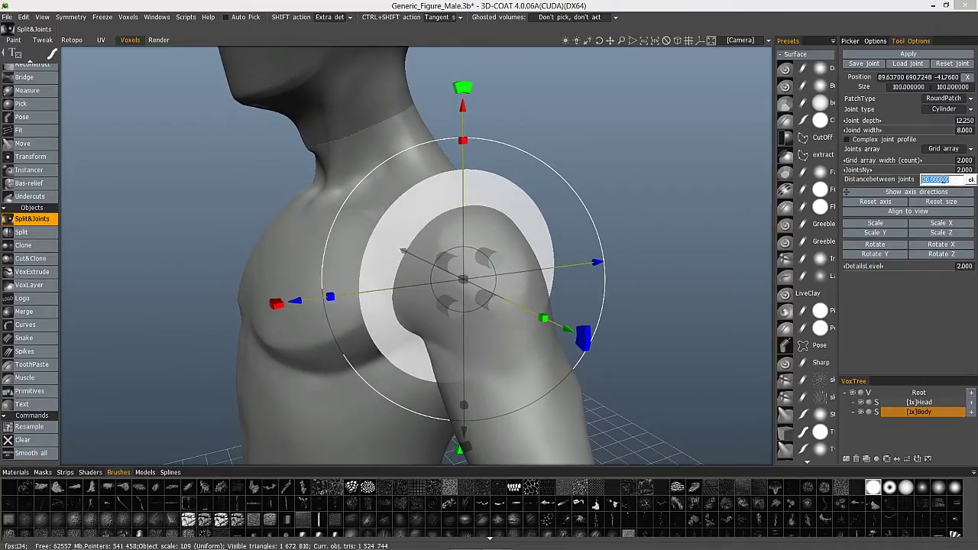
text(25)
key(Return)
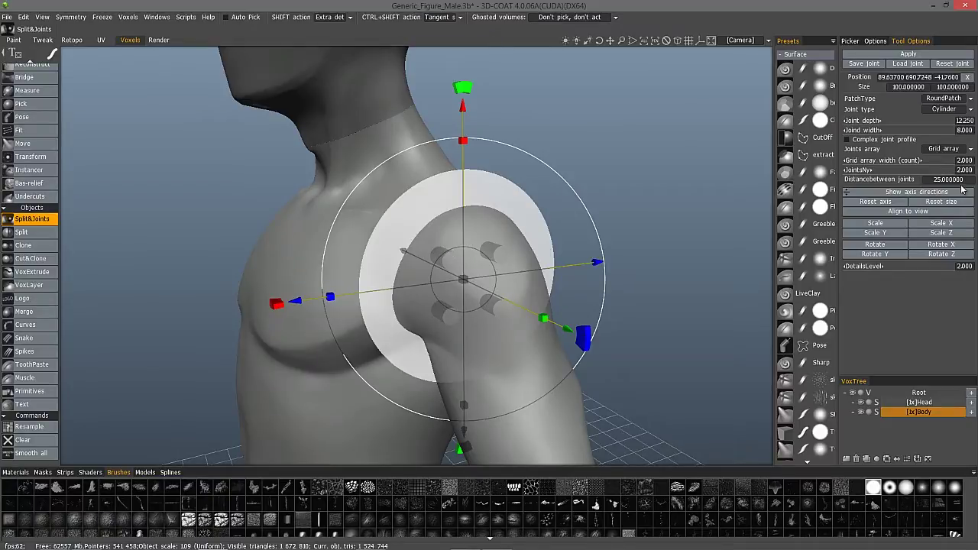
key(KP_4)
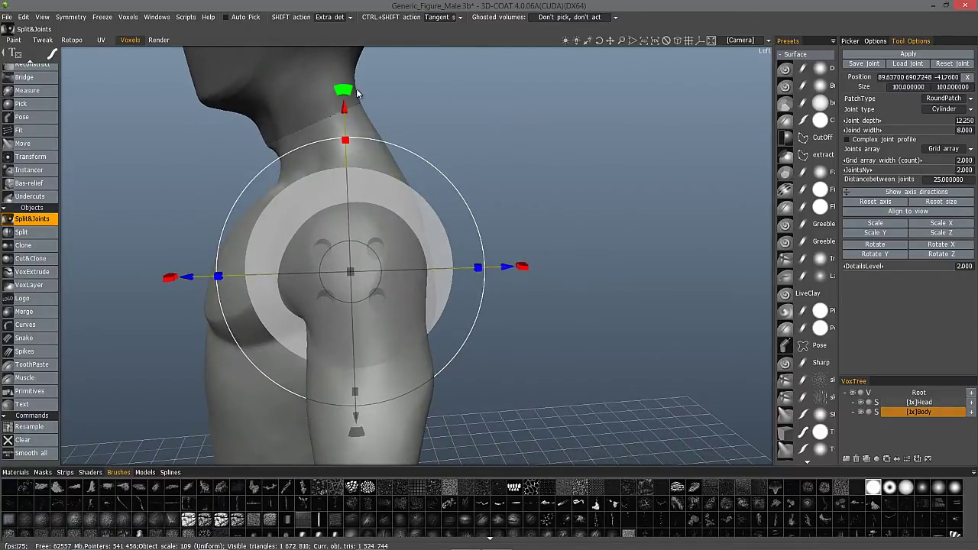
drag(343, 90, 211, 186)
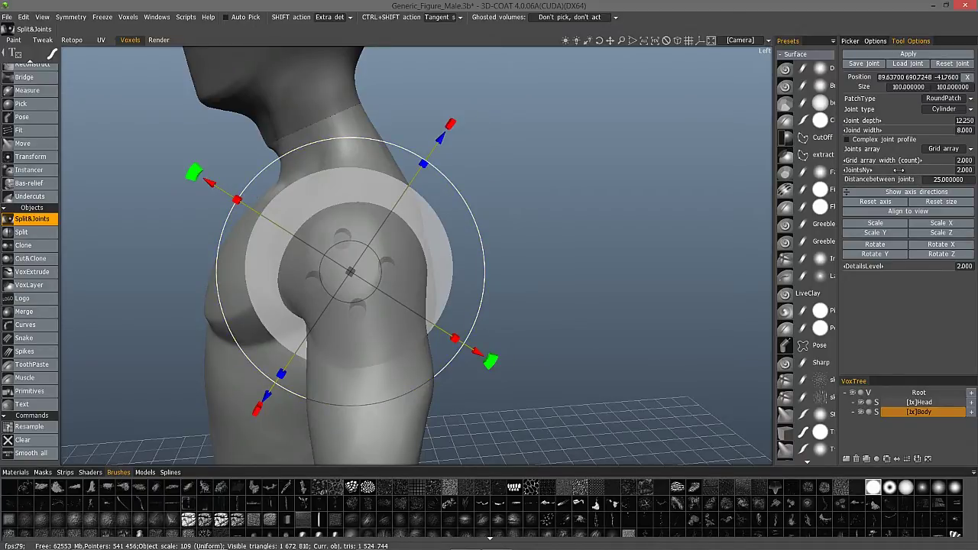
Step: Rotate the joint grid slightly further toward the chest and expand it to 4 by 4 joints
drag(898, 170, 923, 170)
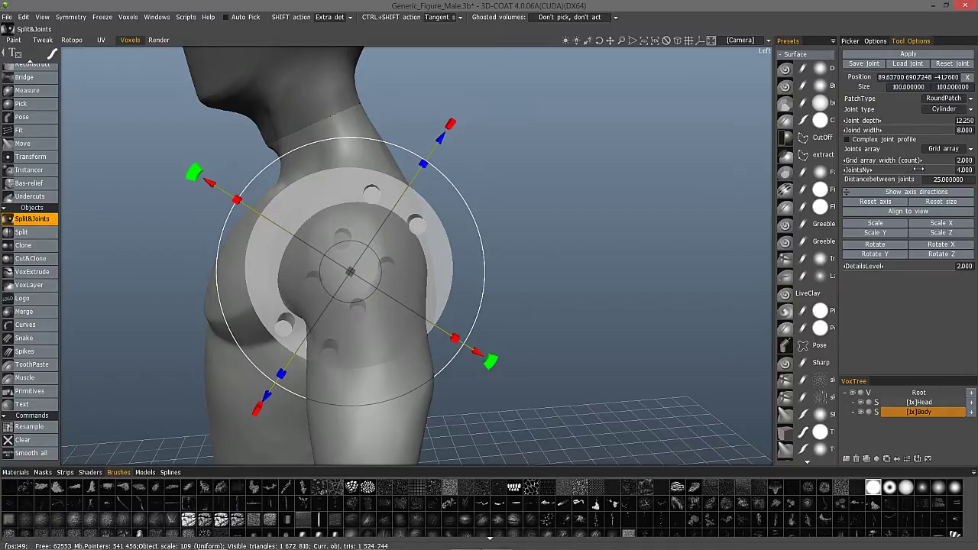
mouse_move(919, 169)
mouse_down()
mouse_move(929, 169)
mouse_move(904, 174)
mouse_move(915, 167)
mouse_up()
drag(490, 359, 426, 306)
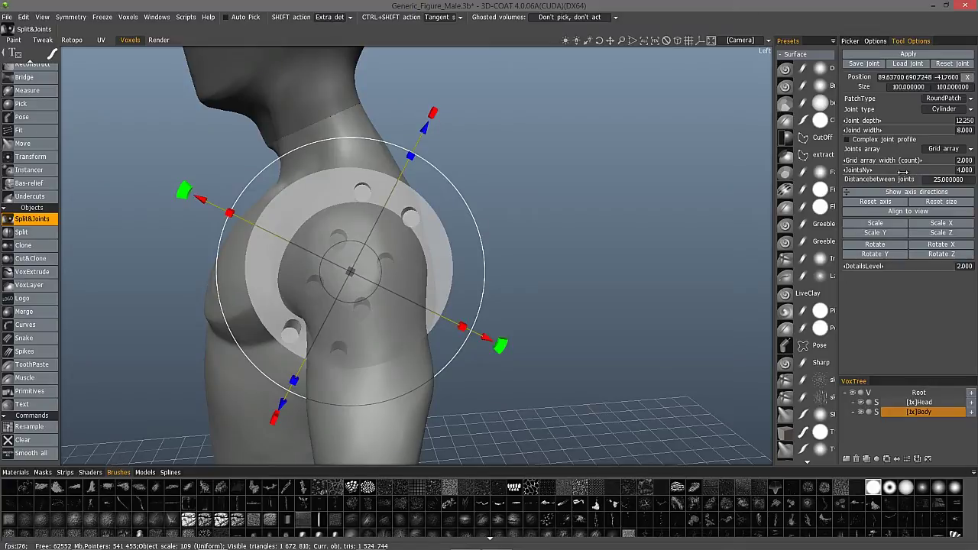
drag(898, 170, 886, 171)
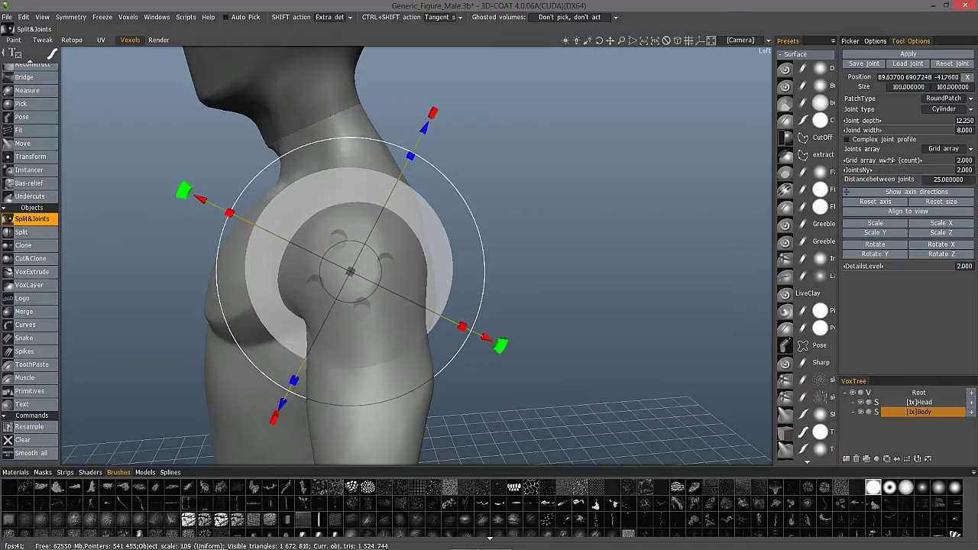
drag(888, 160, 926, 160)
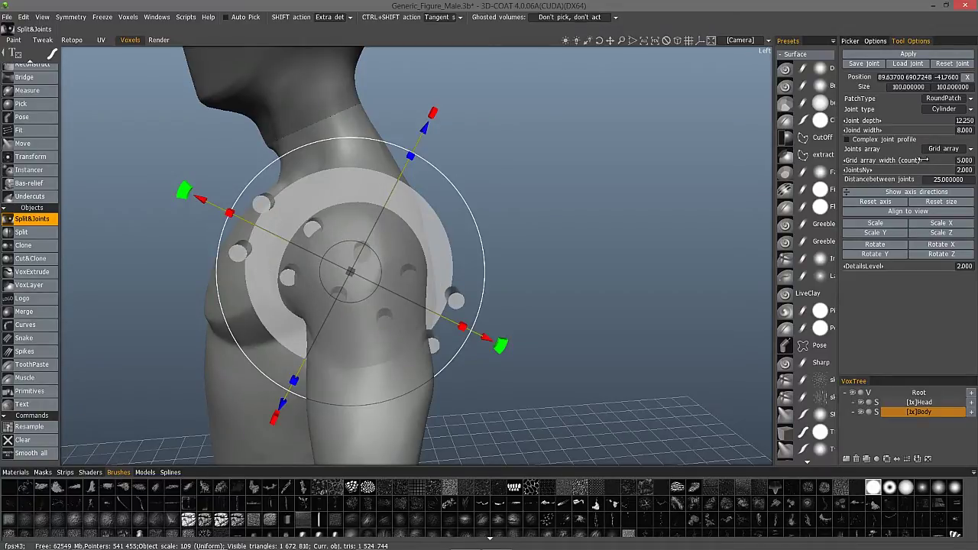
mouse_move(914, 170)
mouse_down()
mouse_move(901, 160)
mouse_move(916, 160)
mouse_up()
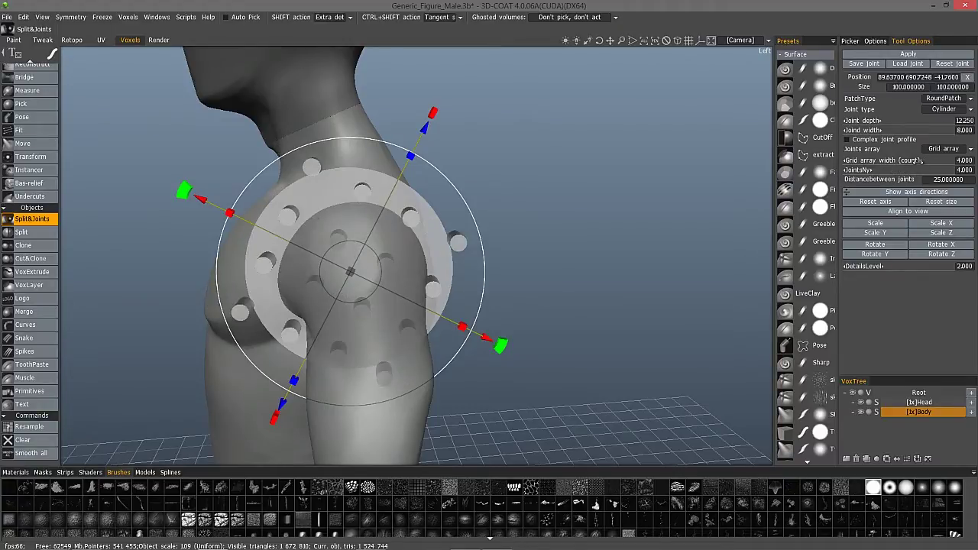
Step: Tighten the shoulder joint grid to a spacing of 10, with 3 by 3 joints and a joint width of 6
click(961, 181)
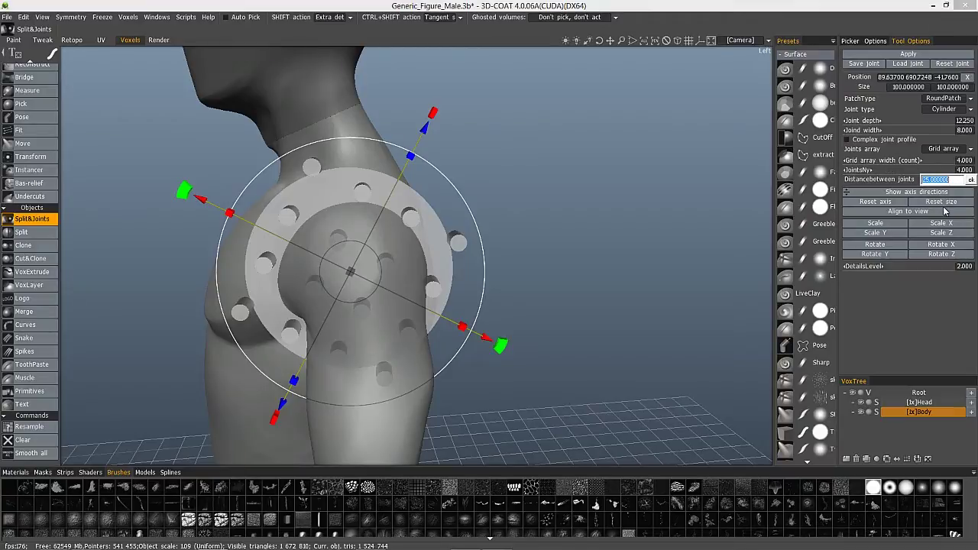
text(10)
key(Return)
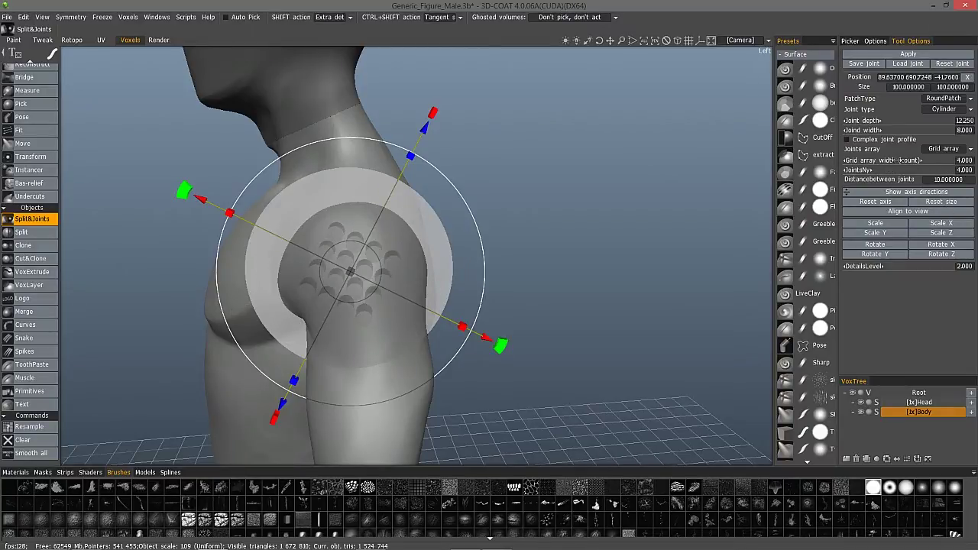
drag(898, 160, 890, 170)
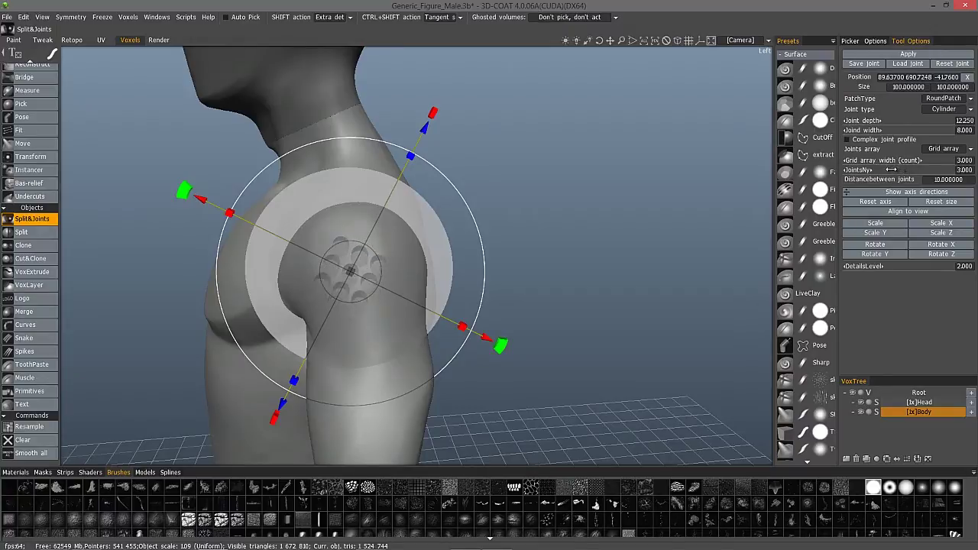
drag(896, 130, 889, 130)
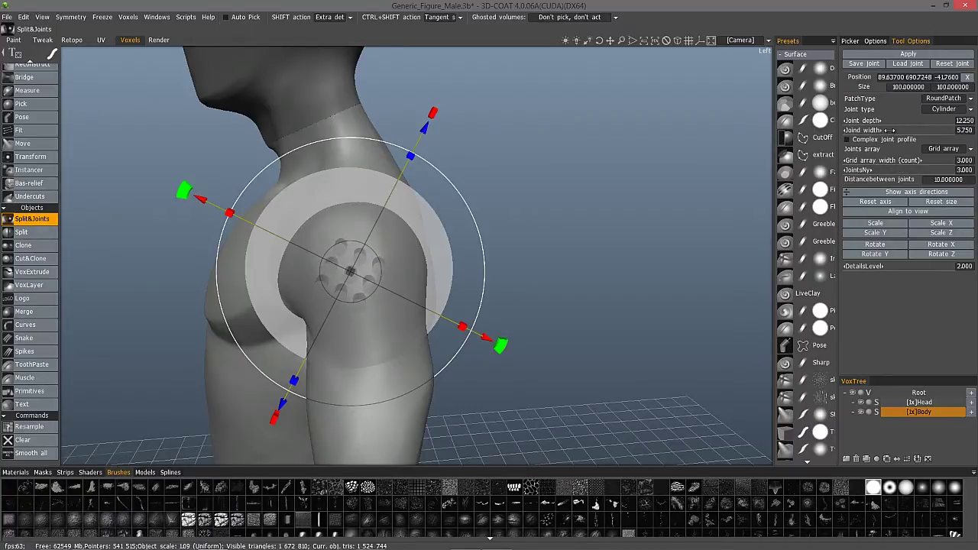
Step: Switch the shoulder joints to a radial array with 5 radial joints and 1 additional joint between them
click(934, 150)
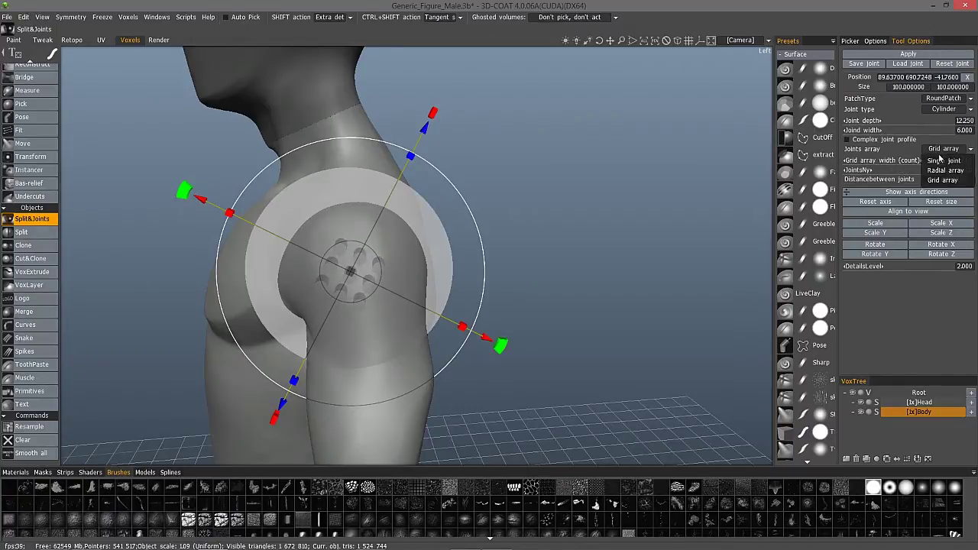
click(936, 177)
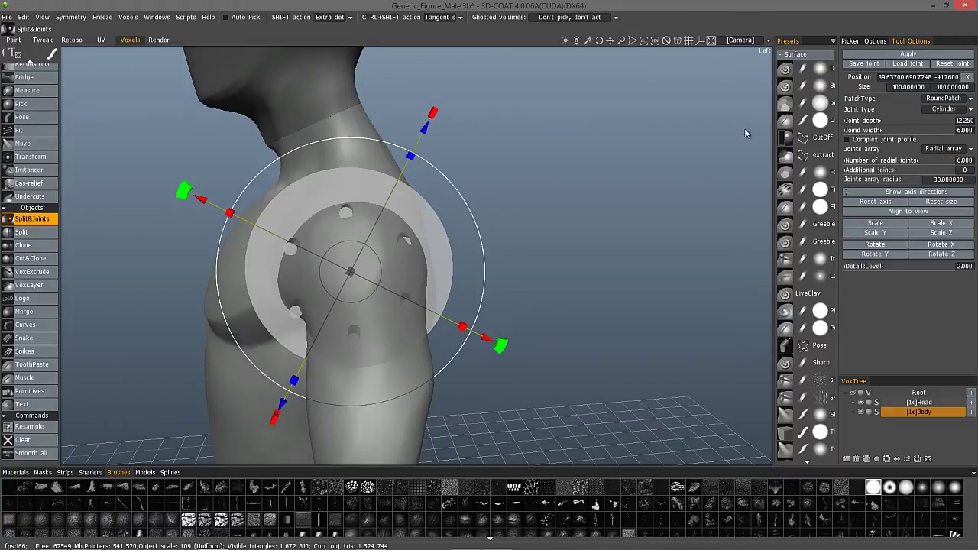
drag(744, 133, 921, 188)
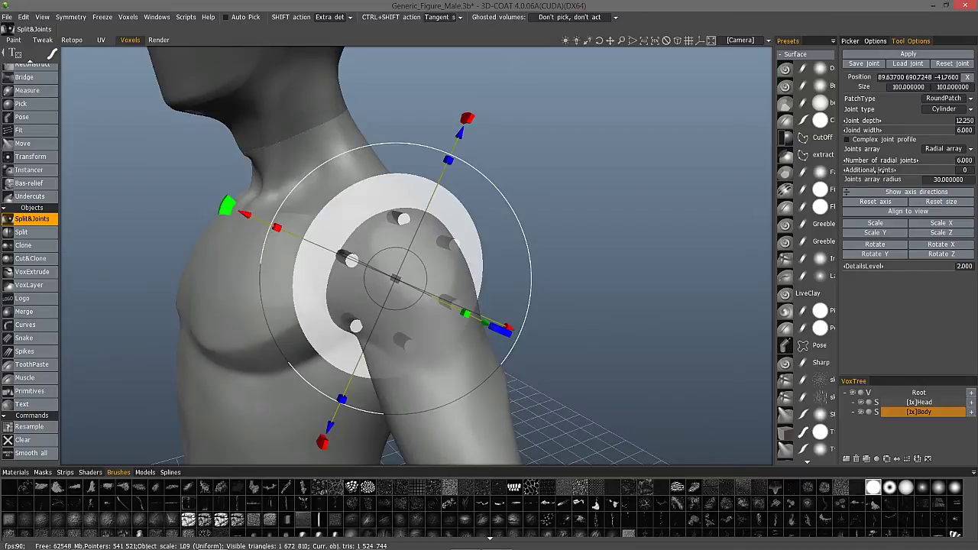
drag(842, 171, 880, 172)
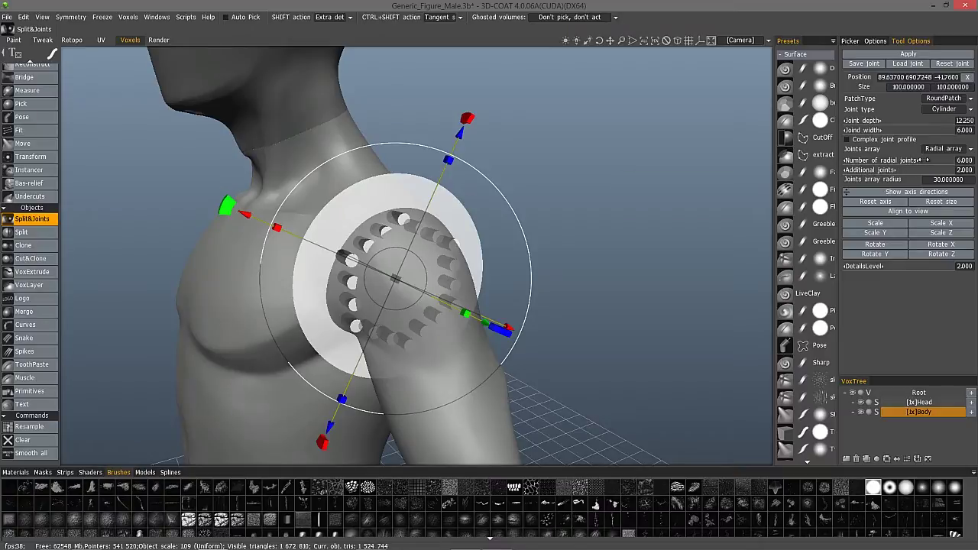
drag(908, 161, 888, 162)
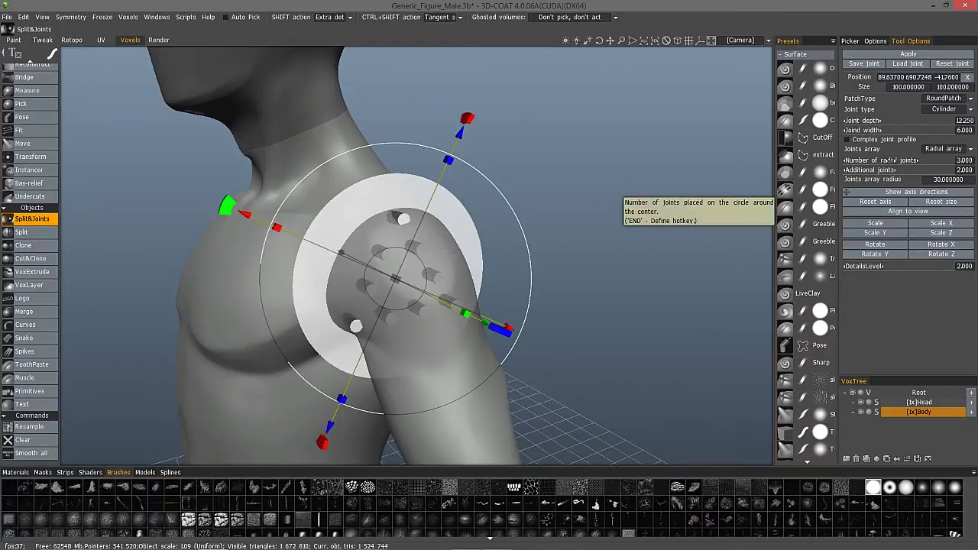
mouse_move(919, 170)
mouse_down()
mouse_move(932, 169)
mouse_move(900, 170)
mouse_up()
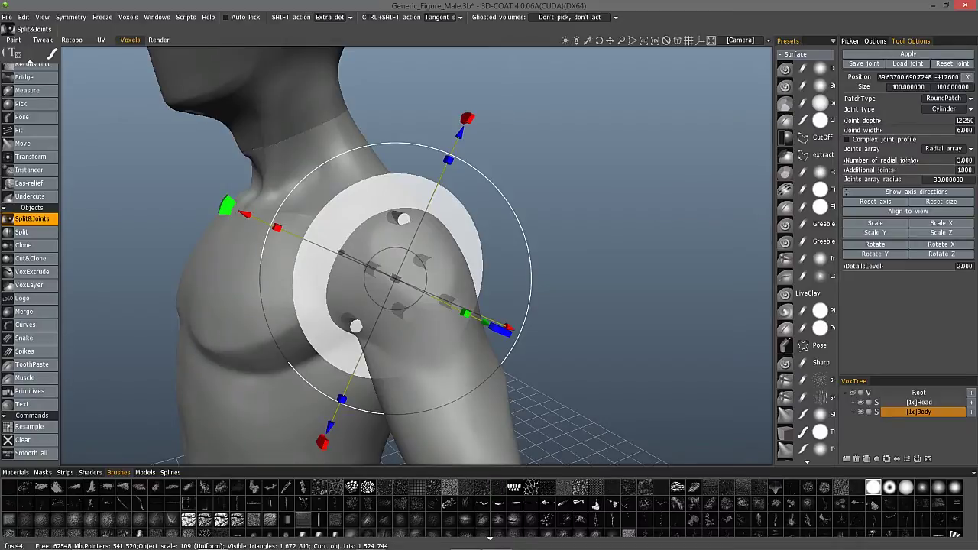
drag(909, 161, 925, 161)
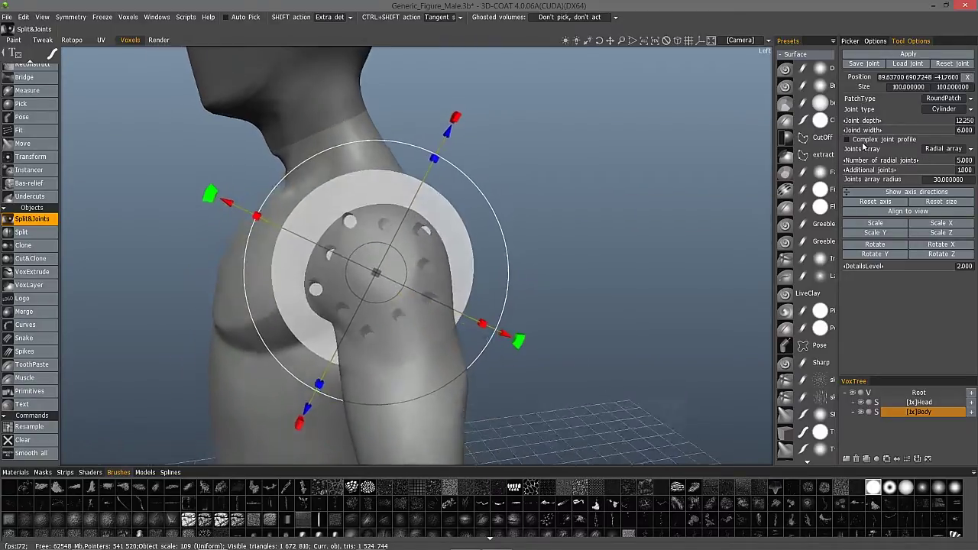
Step: Set the radial joint array's radius to 15
double_click(947, 179)
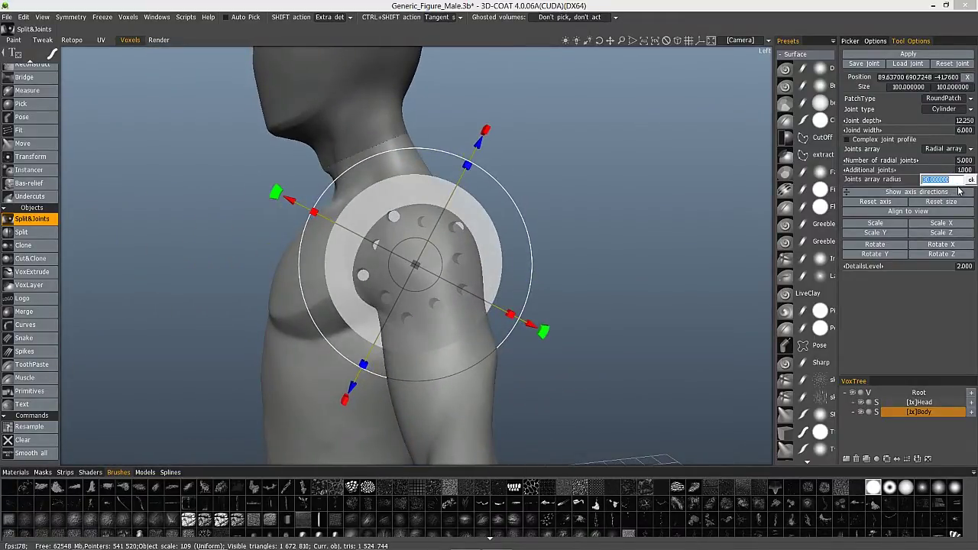
text(15)
key(Return)
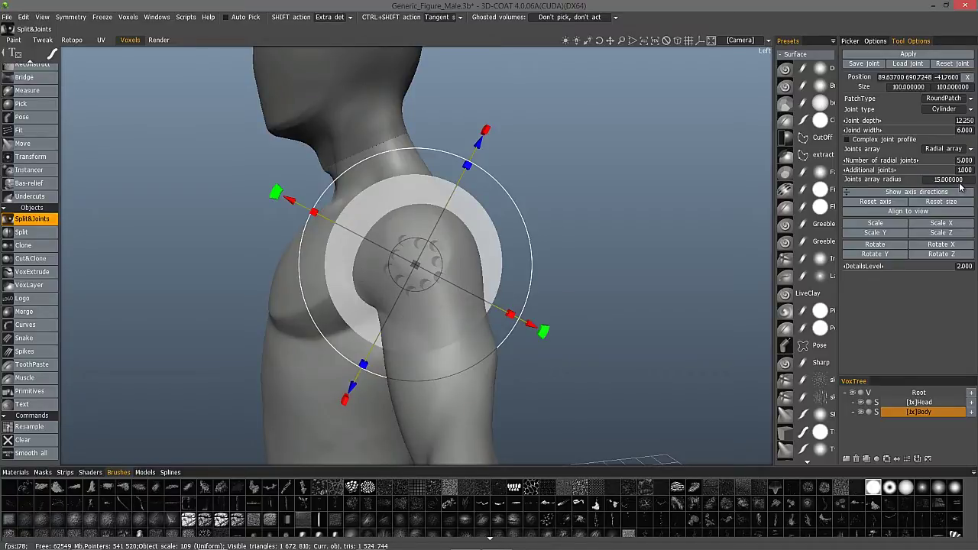
Step: Change the shoulder to a single joint with a depth of 13.5 and a width of 16.25
drag(541, 225, 691, 195)
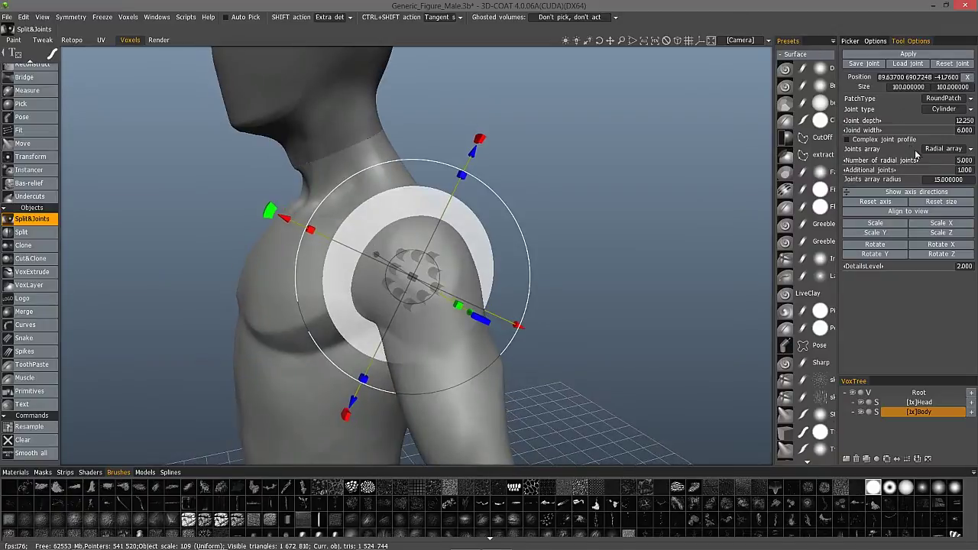
click(942, 150)
click(942, 164)
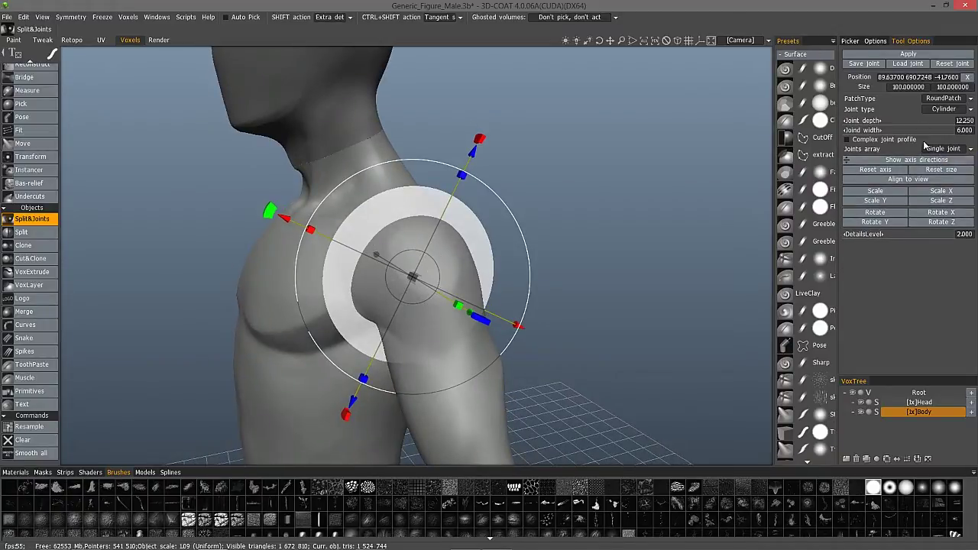
drag(535, 181, 634, 160)
drag(458, 321, 398, 287)
mouse_move(917, 130)
mouse_down()
mouse_move(941, 124)
mouse_move(915, 121)
mouse_up()
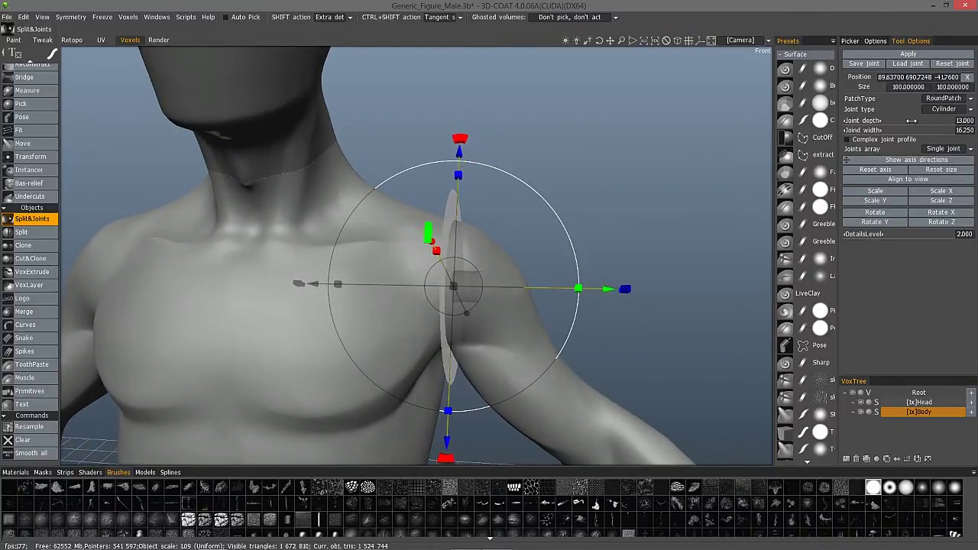
Step: Enable the complex joint profile and rotate the shoulder joint about its X axis so the peg points into the torso
click(848, 140)
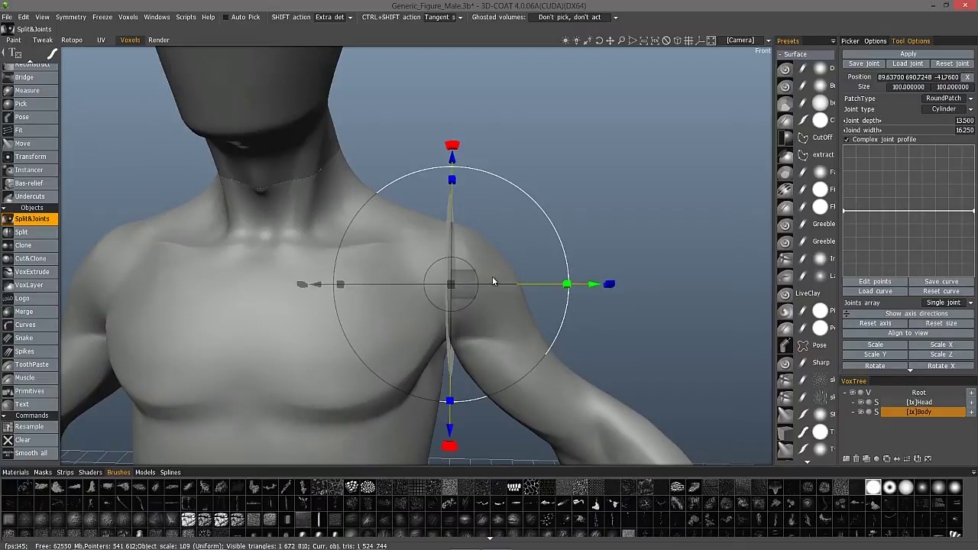
alt+drag(467, 295, 504, 303)
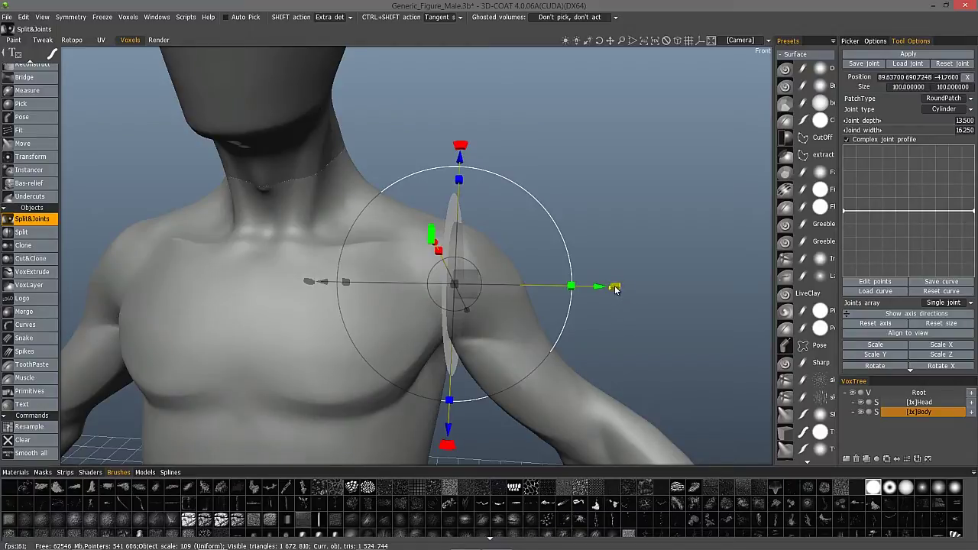
alt+drag(504, 329, 330, 243)
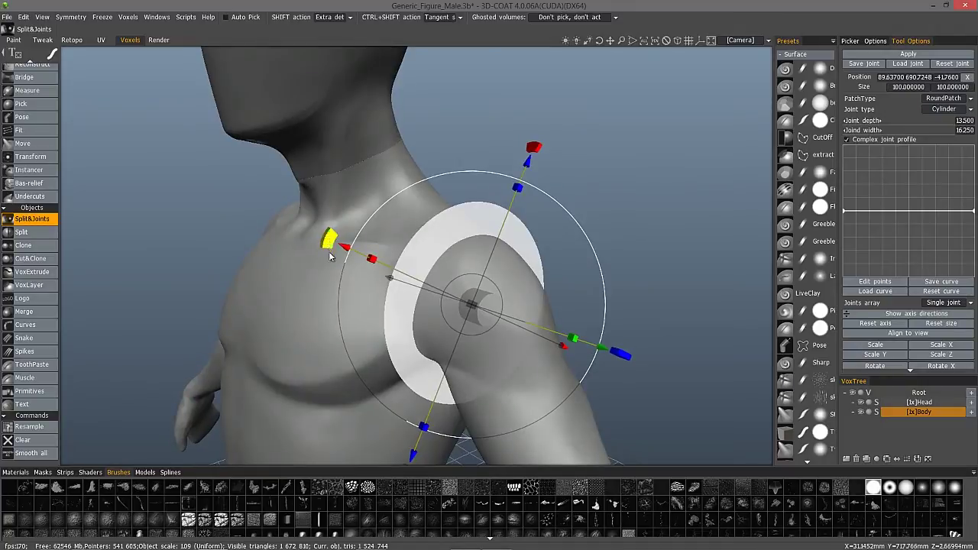
alt+drag(474, 341, 500, 330)
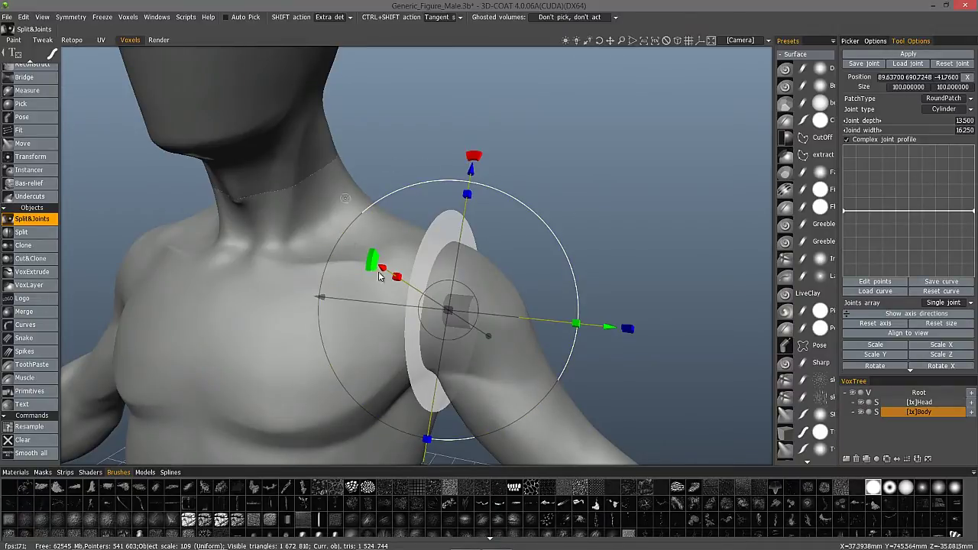
click(939, 367)
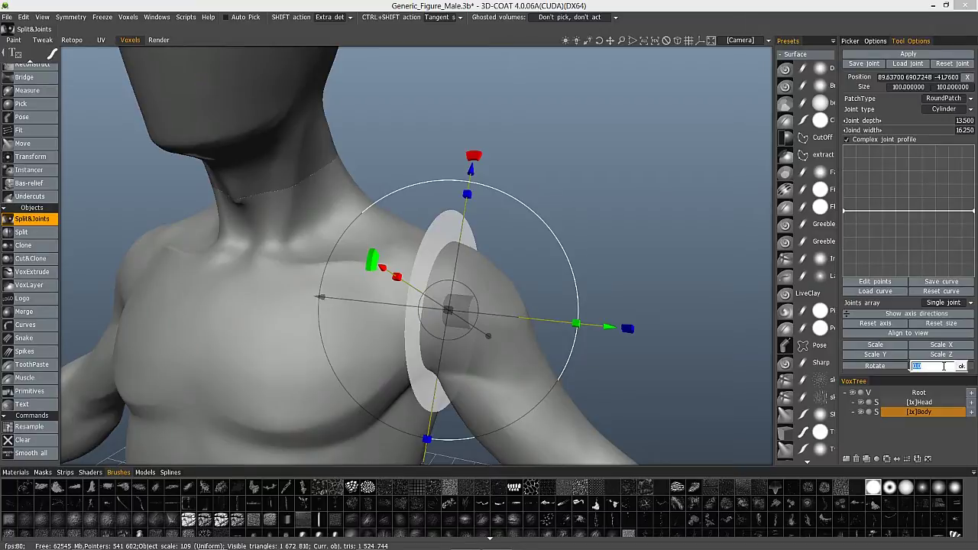
text(10)
click(959, 367)
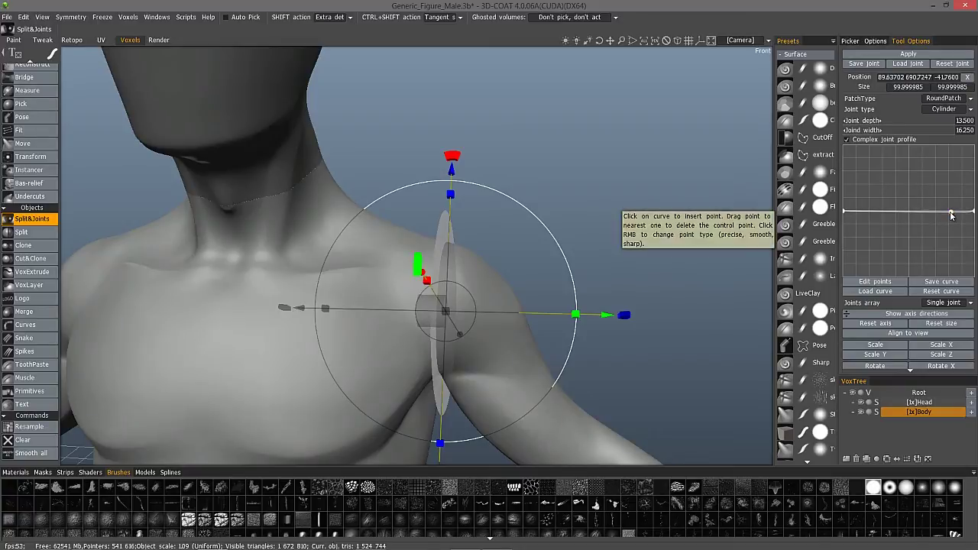
Step: Add a control point near the far end of the joint profile curve, change it to a smooth type, and raise it to bulge the peg
drag(949, 212, 944, 191)
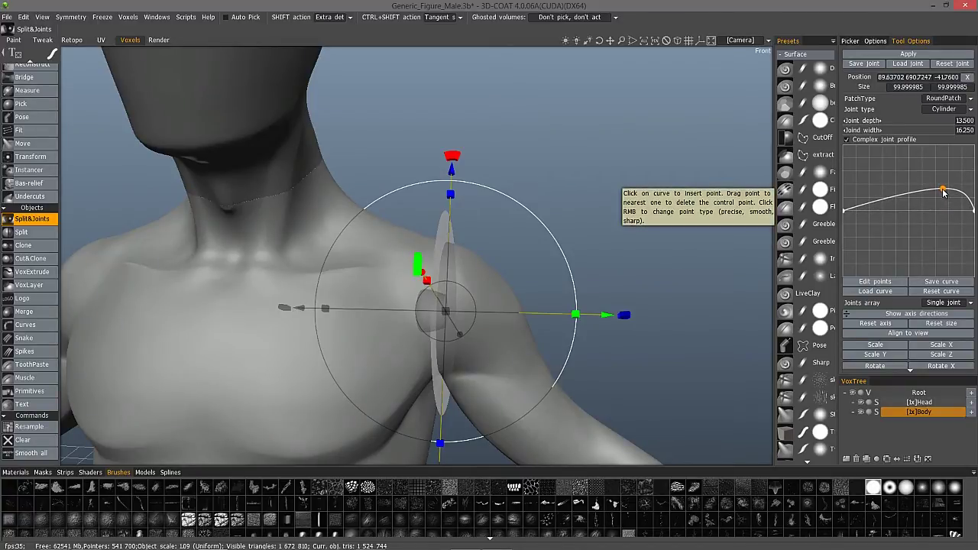
right_click(943, 190)
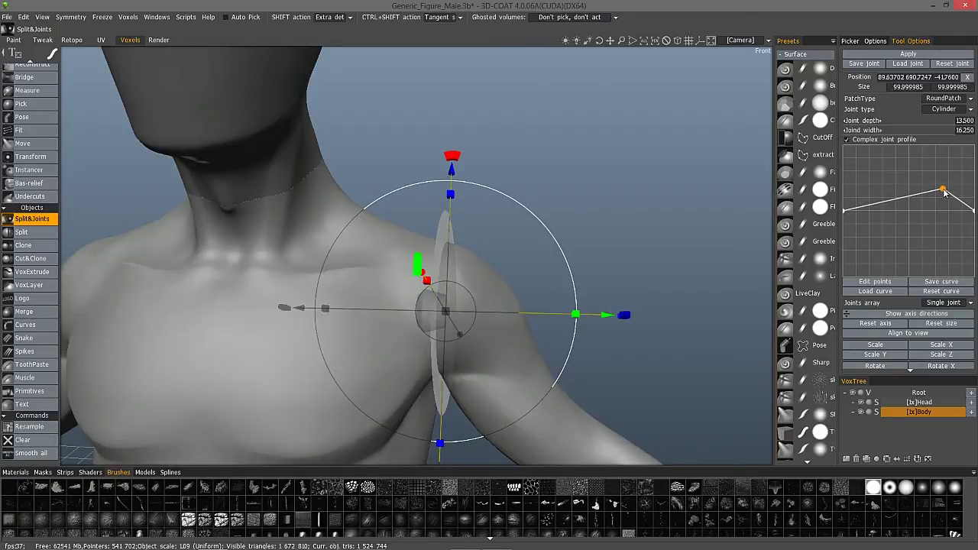
right_click(944, 191)
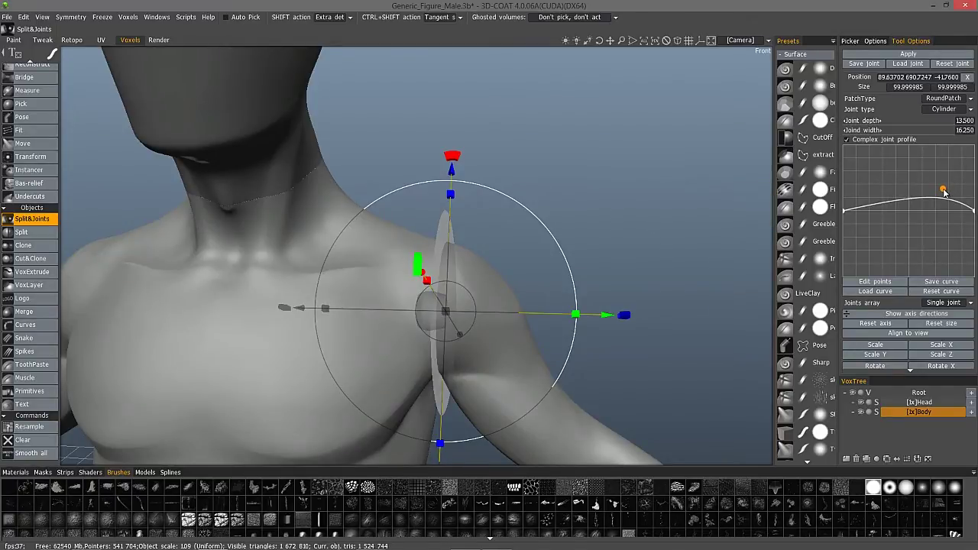
drag(942, 189, 939, 189)
drag(939, 188, 932, 176)
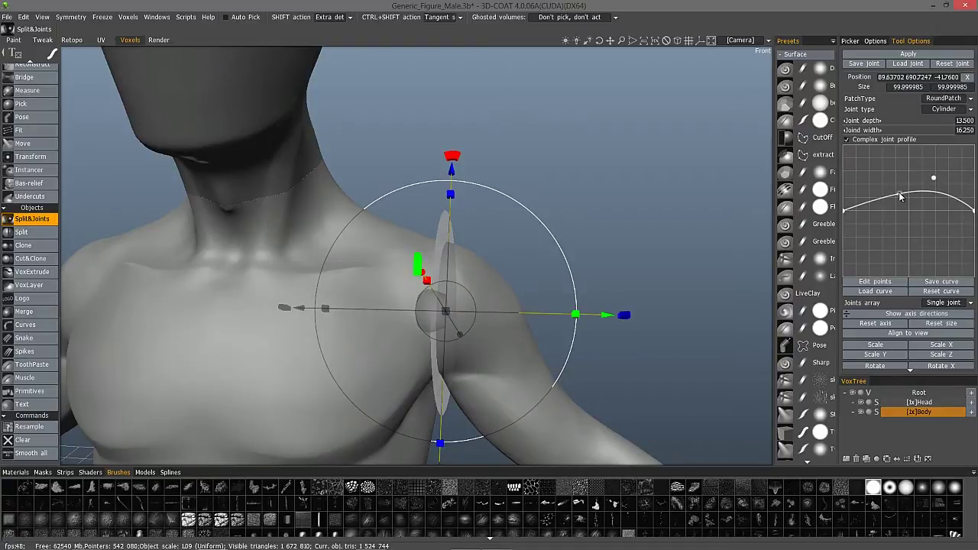
Step: Add and move control points along the joint profile curve to flatten its first half and form an undercut, rounded bulge at the far end
click(899, 196)
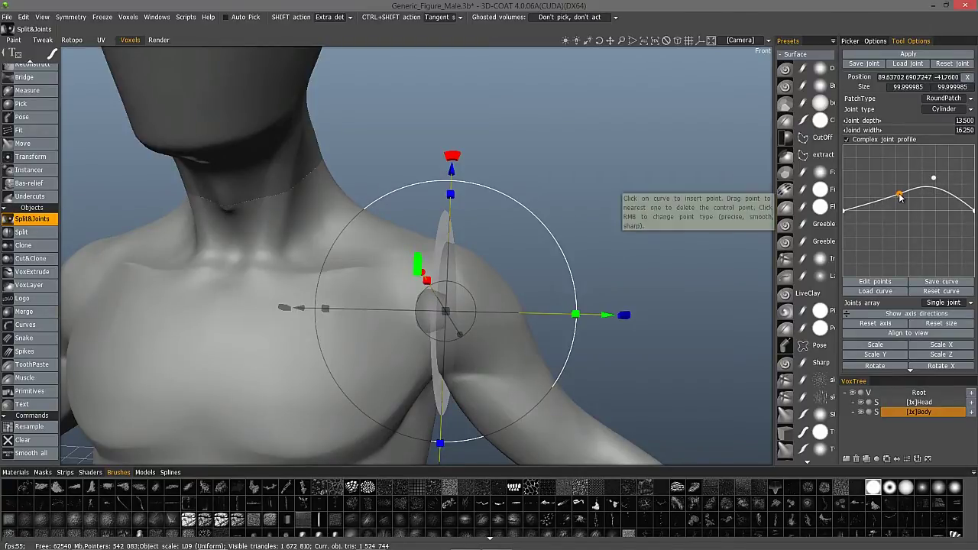
drag(901, 197, 910, 209)
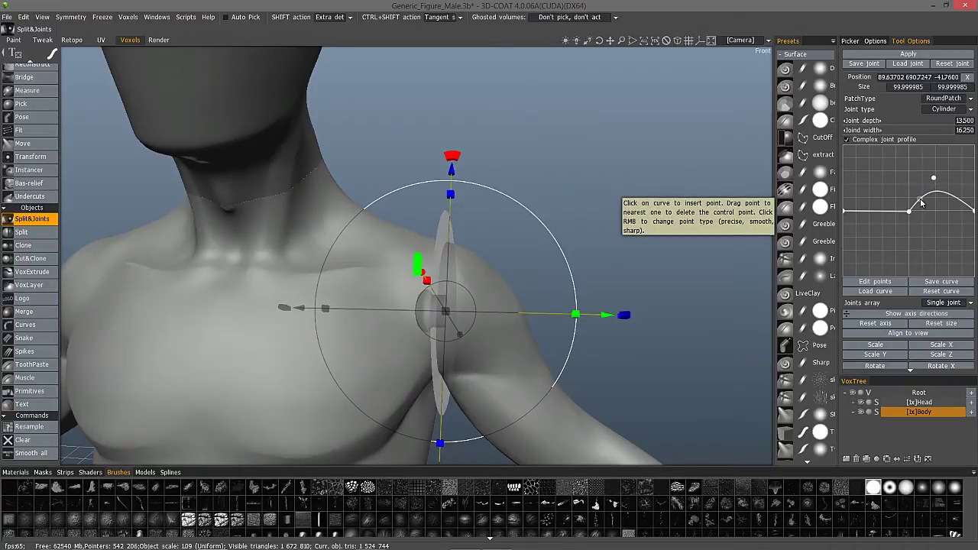
drag(921, 200, 929, 209)
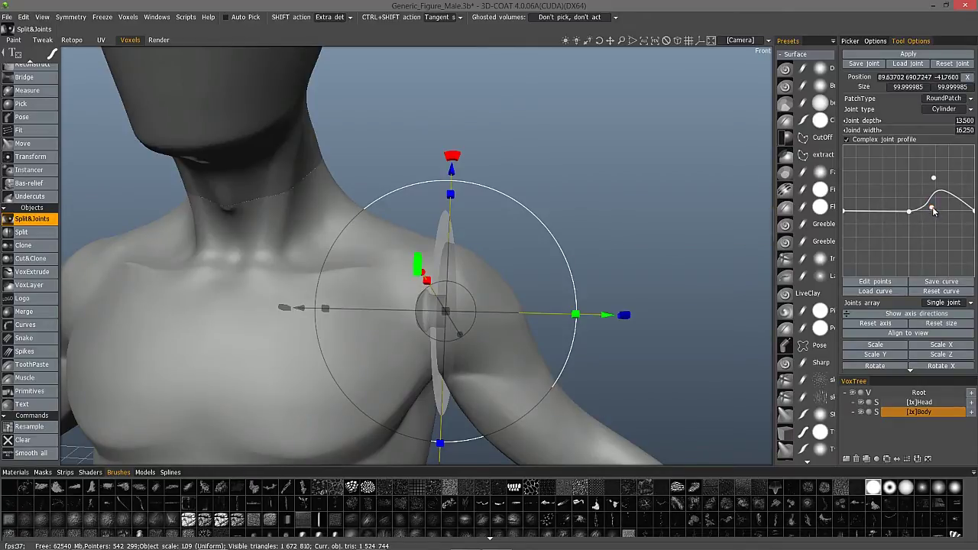
drag(932, 208, 937, 210)
drag(933, 181, 965, 193)
drag(667, 335, 416, 353)
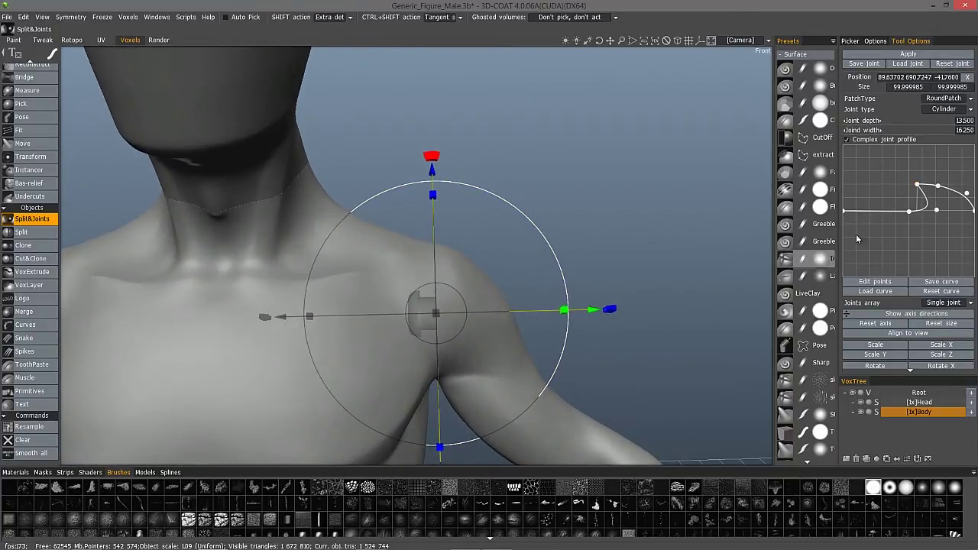
Step: Add control points on the flat first half of the joint profile curve and raise them into a second ridge around the peg
click(882, 211)
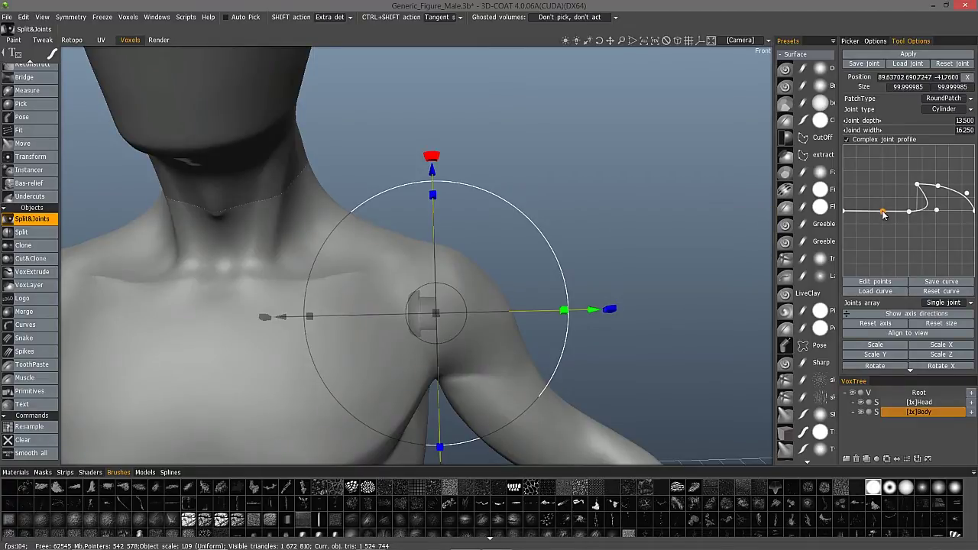
click(863, 211)
click(872, 210)
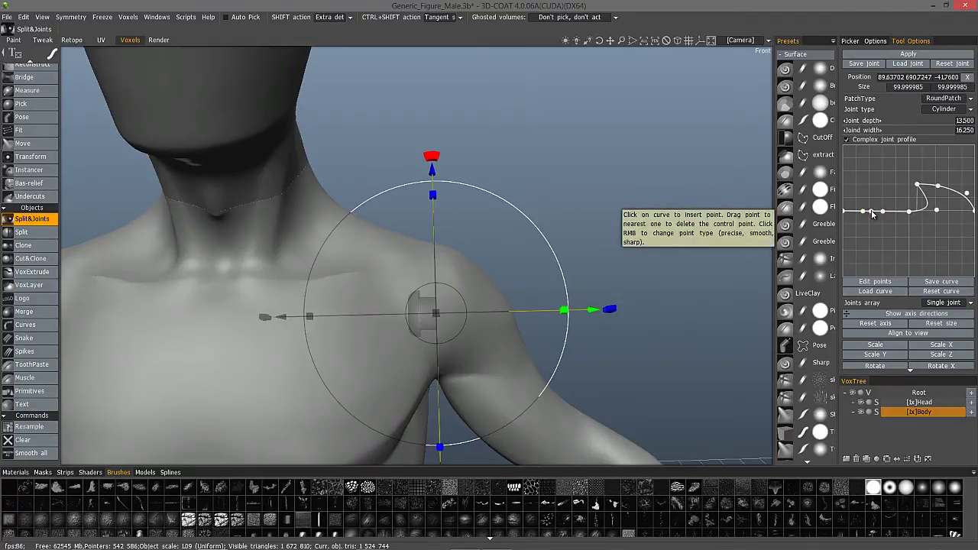
drag(873, 212, 865, 195)
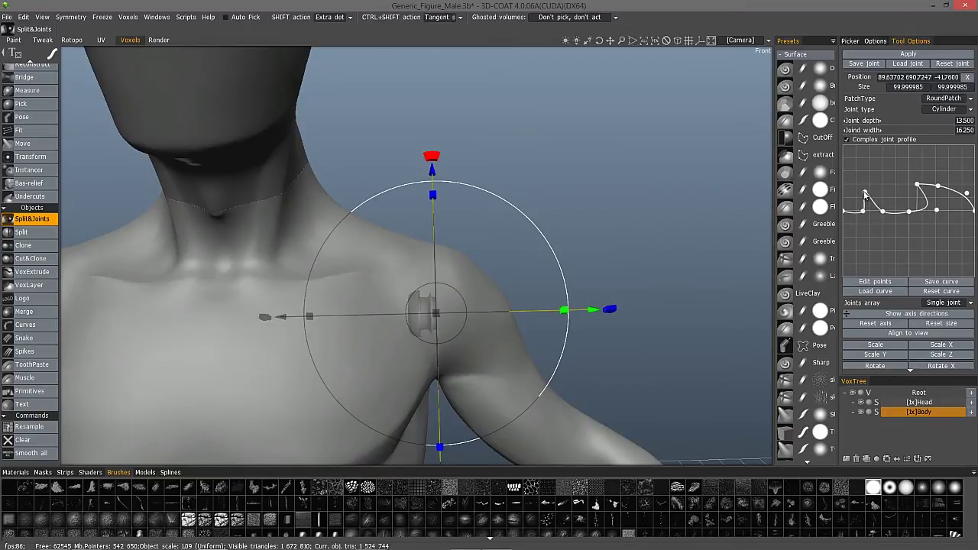
click(874, 201)
drag(875, 201, 876, 189)
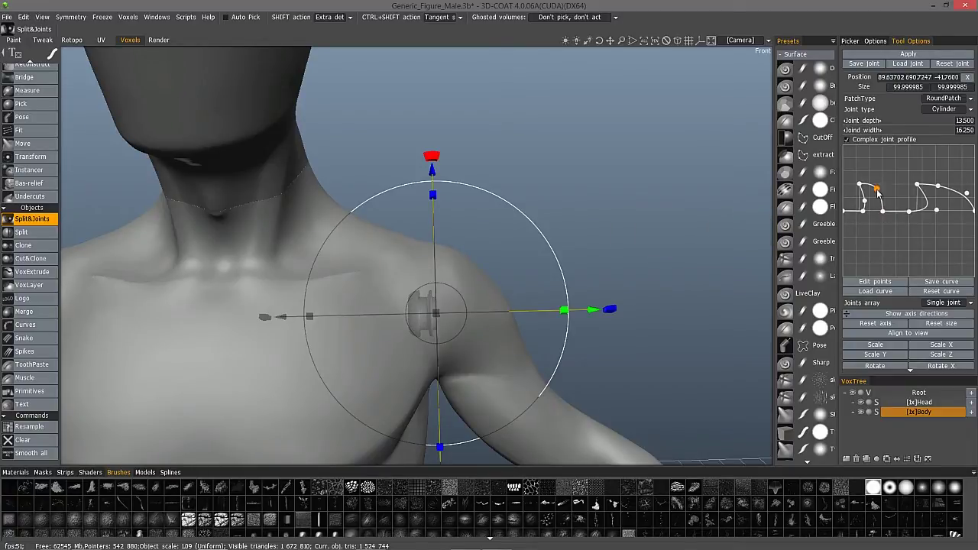
drag(876, 190, 880, 192)
drag(493, 132, 603, 306)
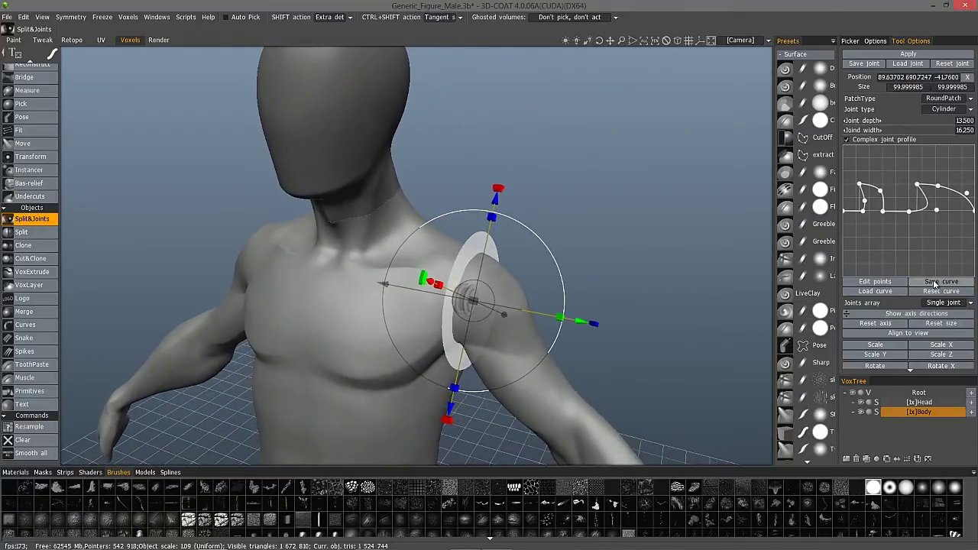
Step: Review the coordinates and point states of the joint profile curve in the point editor, and close it without changes
click(883, 283)
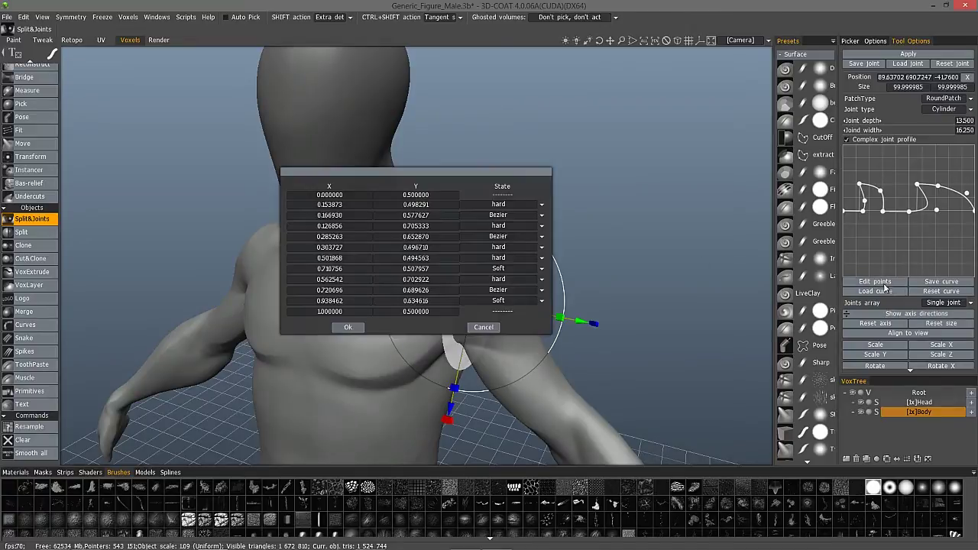
click(542, 205)
click(505, 197)
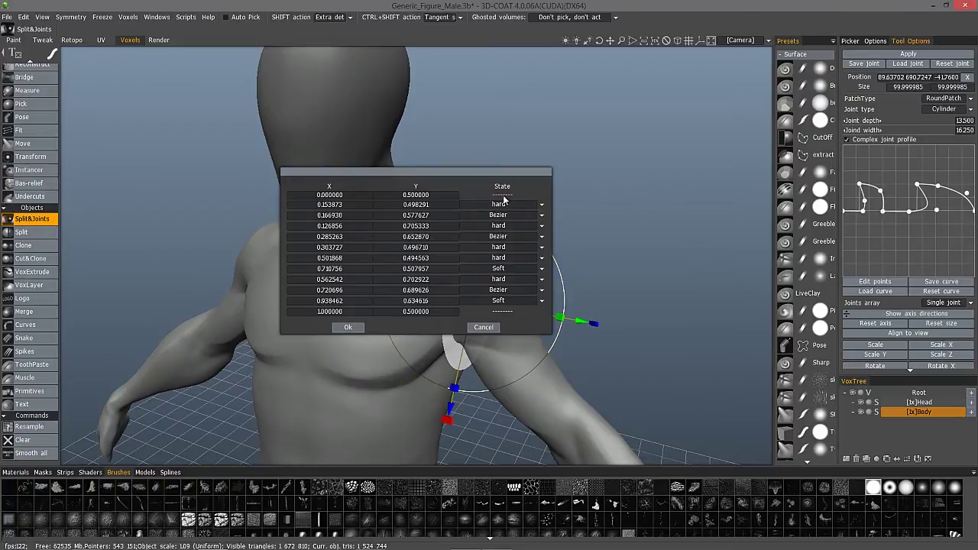
click(480, 328)
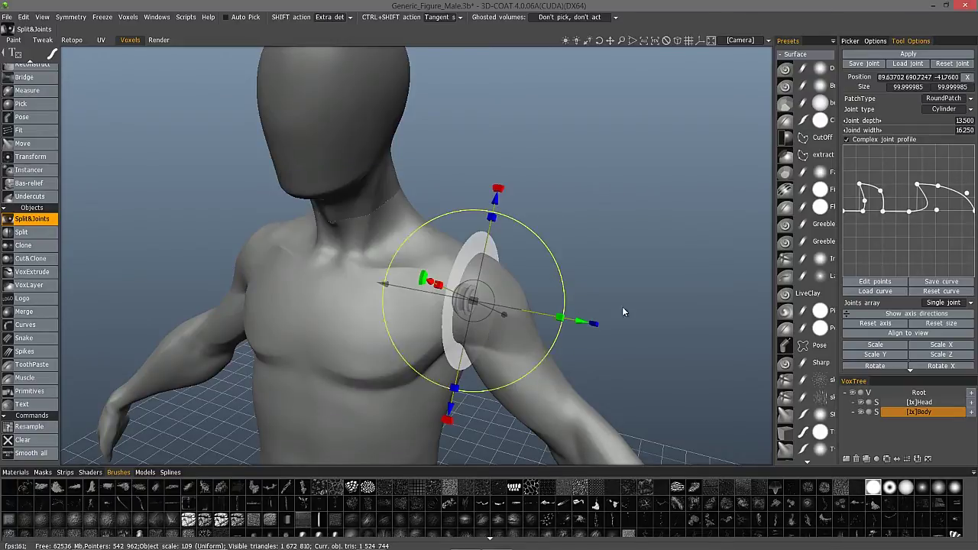
click(863, 65)
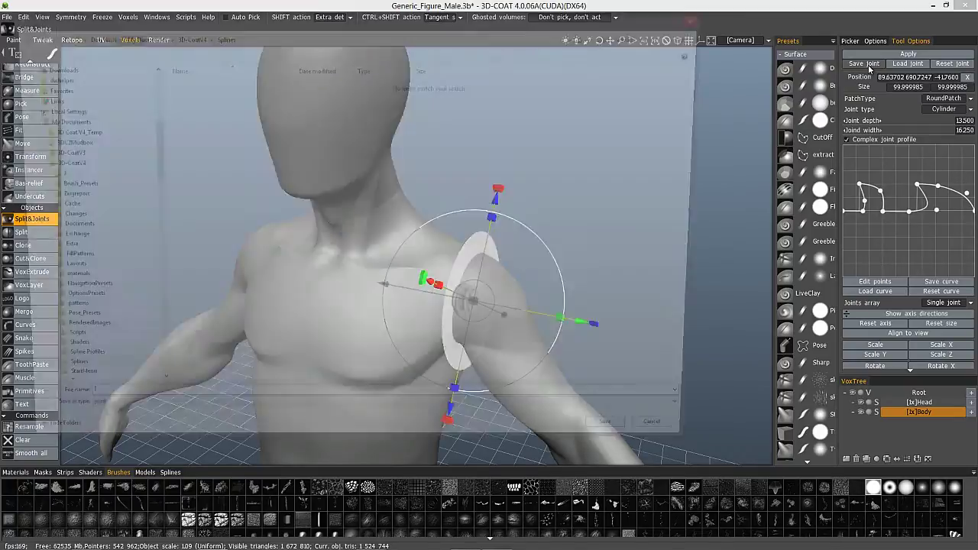
click(101, 408)
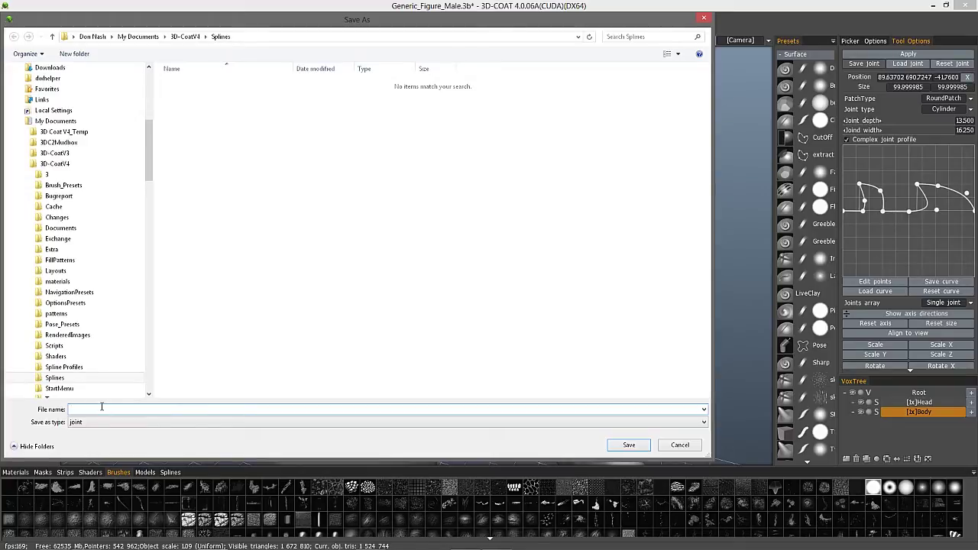
key(Escape)
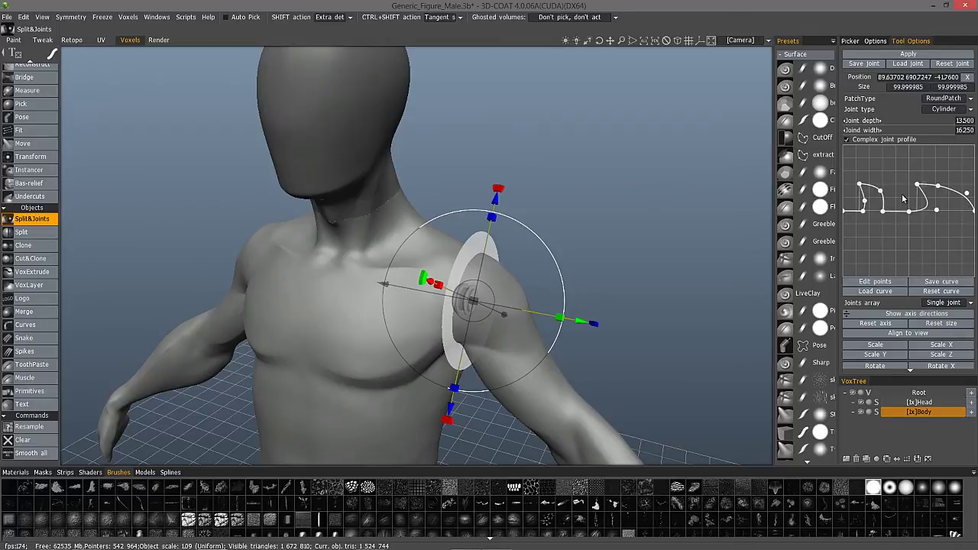
Step: Apply the shoulder joint to the Body layer to split off both arms, and switch to the Draw tool
drag(637, 279, 735, 168)
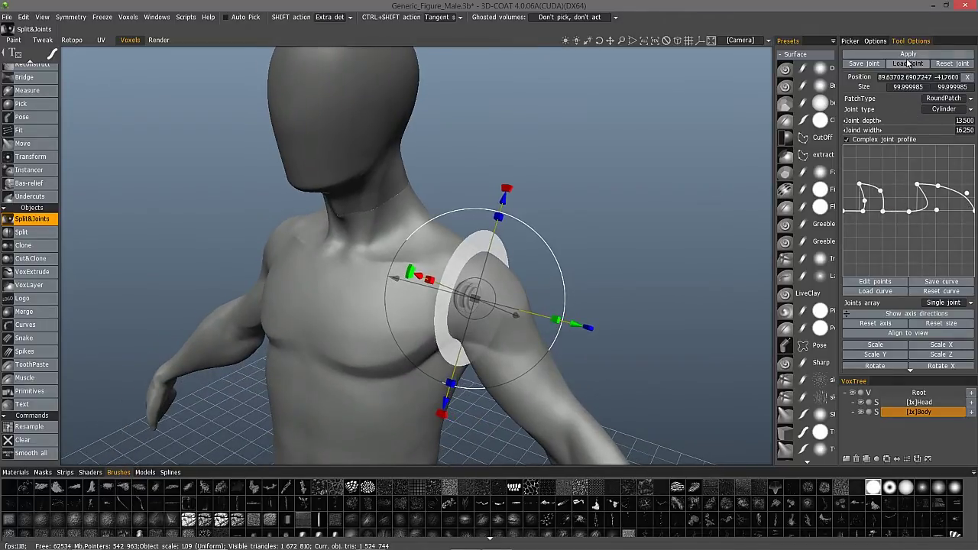
scroll(969, 391, down, 1)
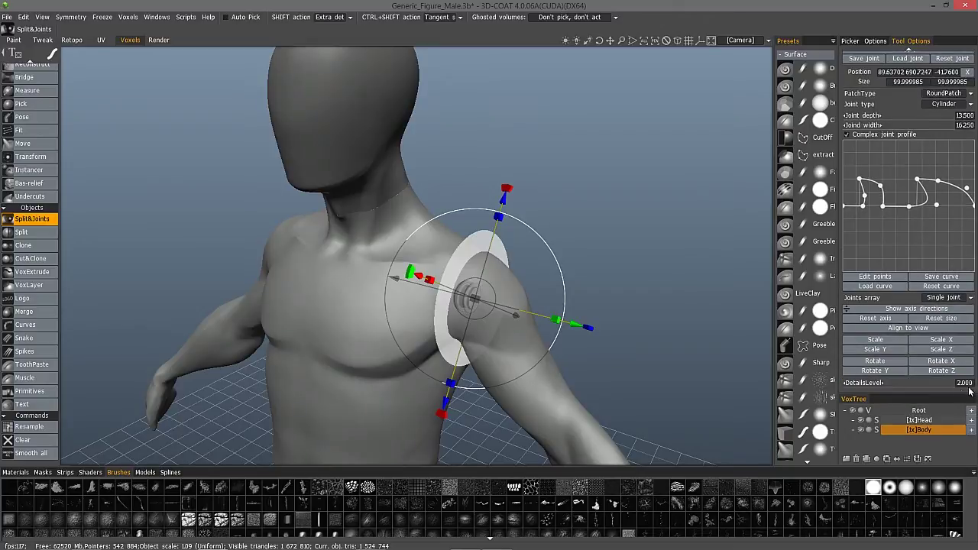
click(917, 429)
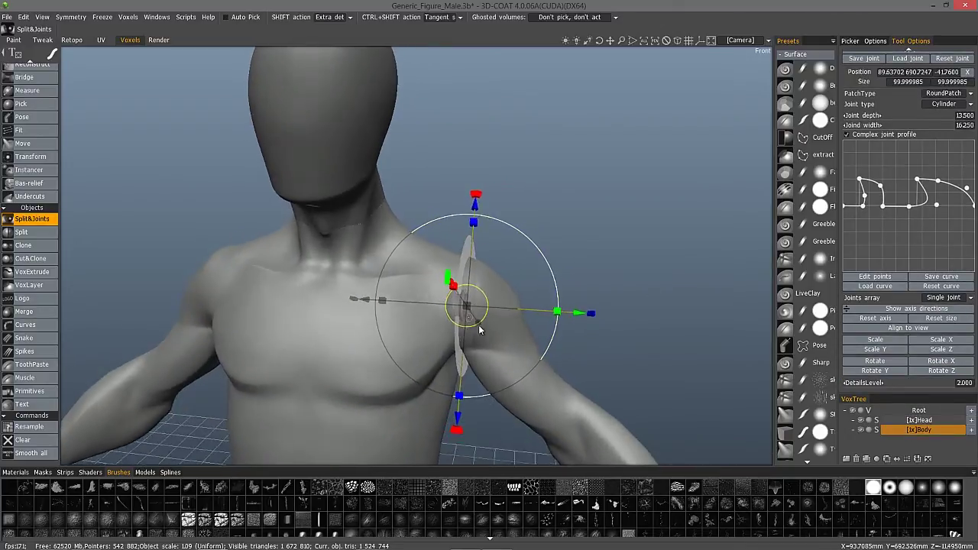
scroll(907, 60, up, 1)
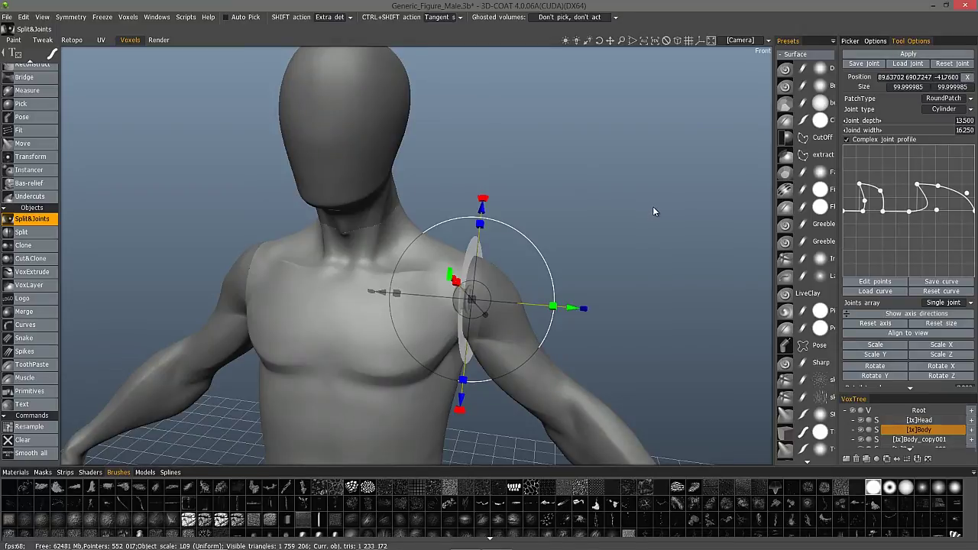
scroll(29, 110, up, 10)
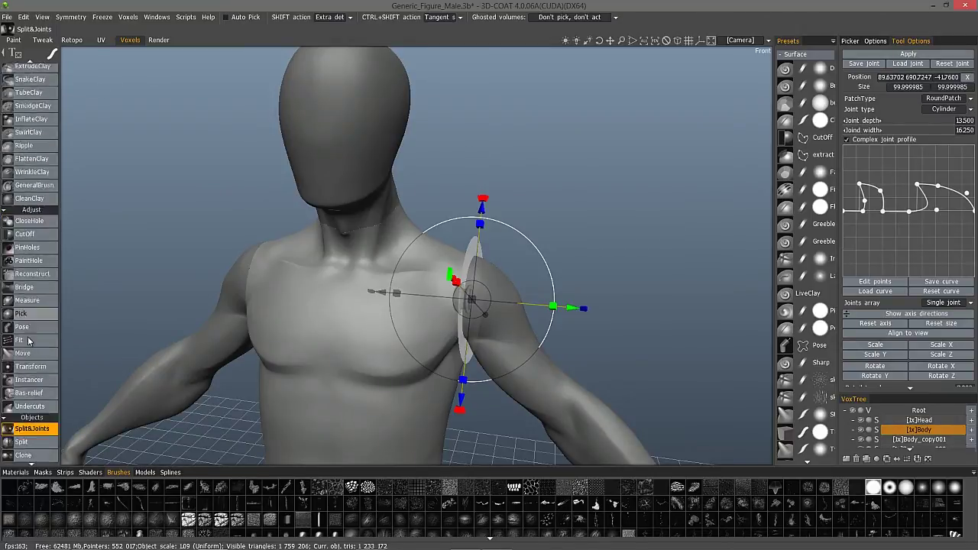
click(22, 90)
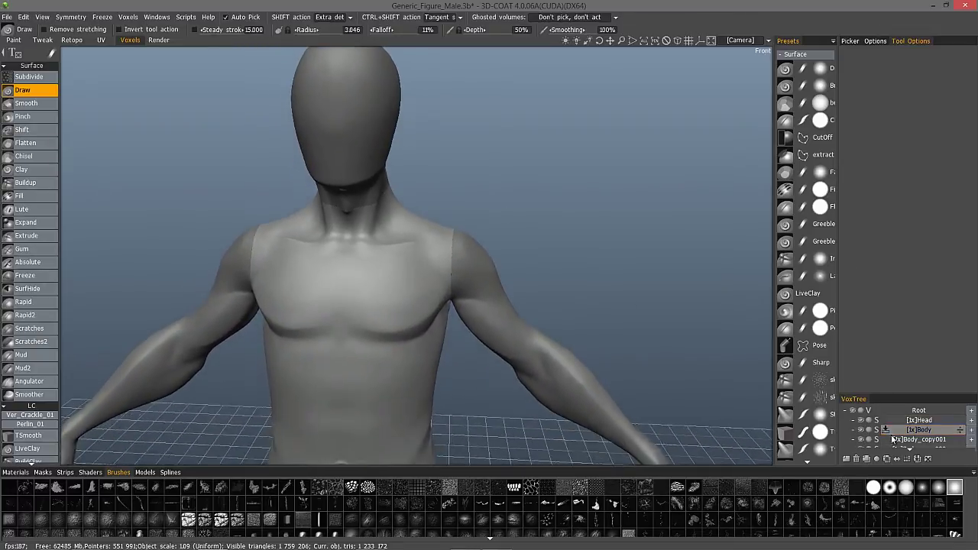
Step: Enlarge the VoxTree and hide the Head and Body layers to expose the pegs on the separated arms
drag(905, 391, 905, 294)
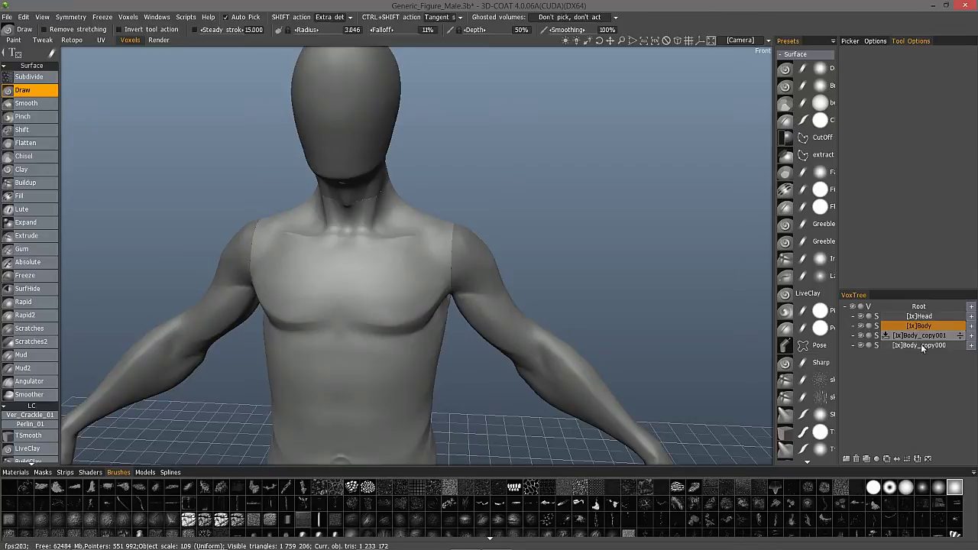
click(860, 317)
click(861, 326)
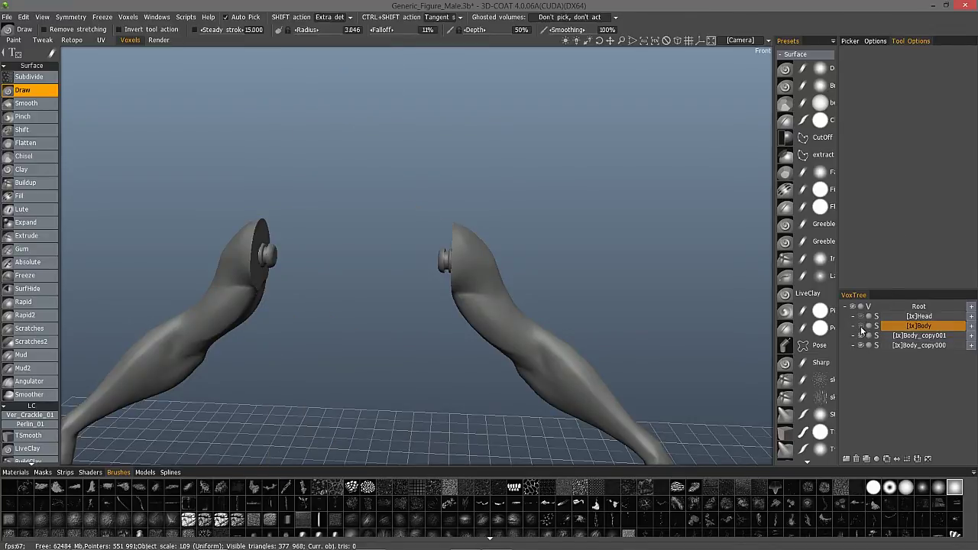
drag(718, 260, 424, 203)
right_drag(425, 203, 763, 304)
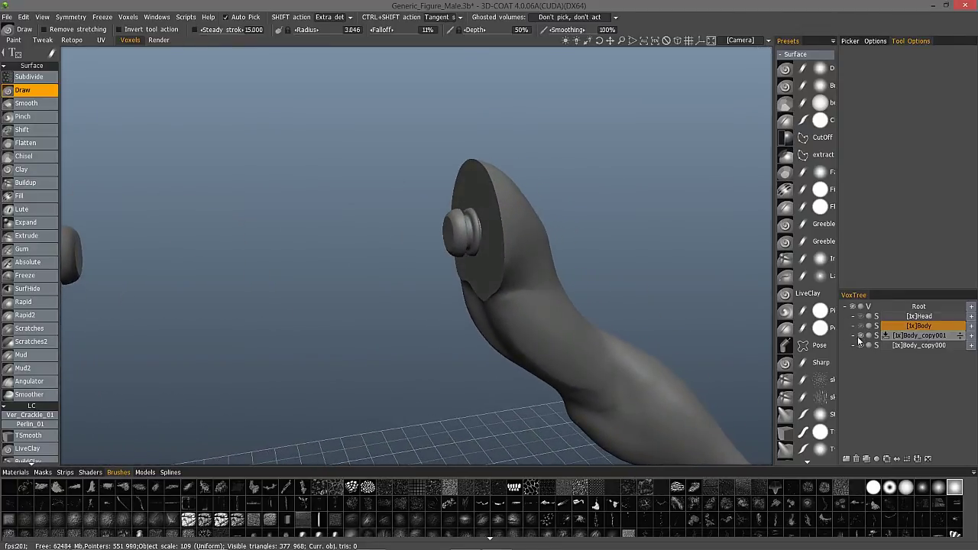
Step: Toggle the visibility of the Body_copy001 and Body_copy000 layers to examine each separated arm and its peg, leaving both arms shown
click(861, 337)
drag(535, 320, 598, 323)
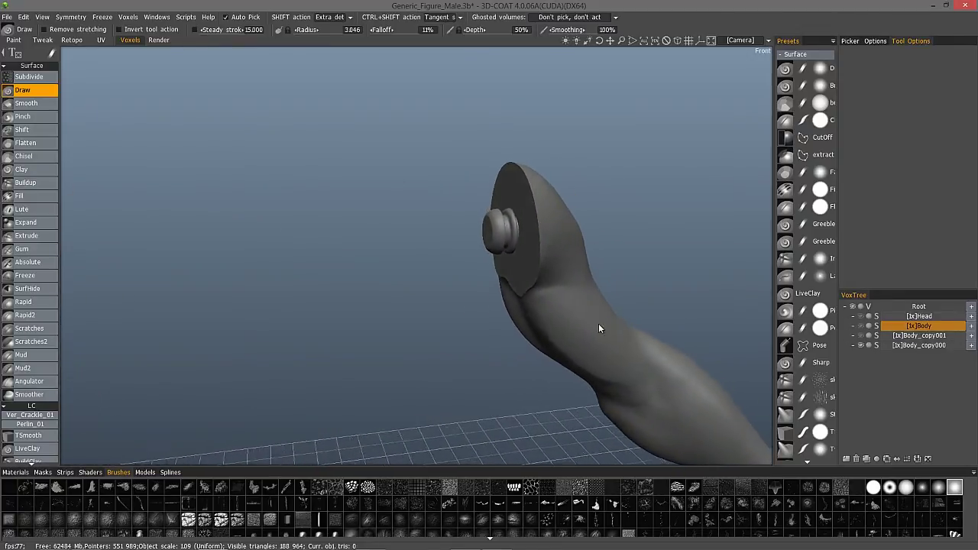
right_drag(598, 323, 692, 338)
drag(693, 338, 890, 359)
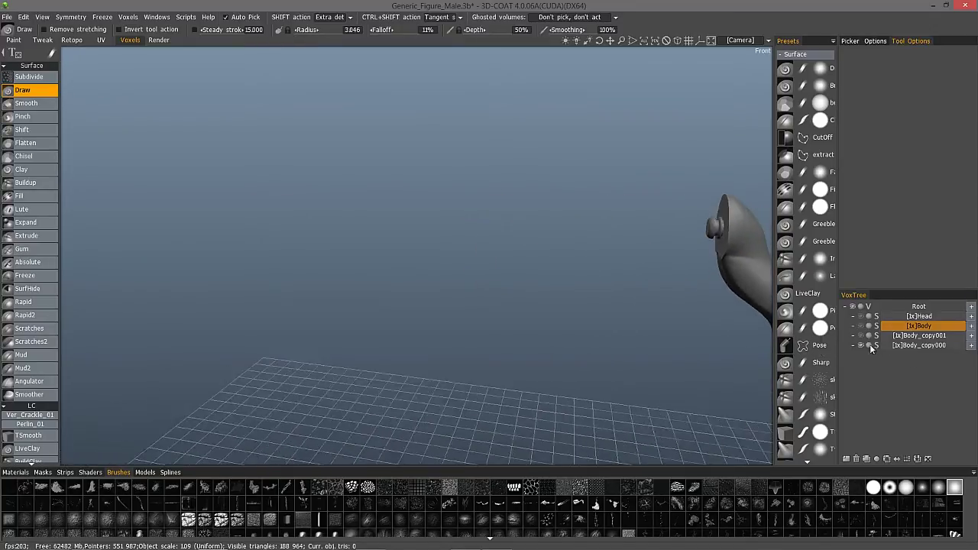
click(861, 335)
click(861, 345)
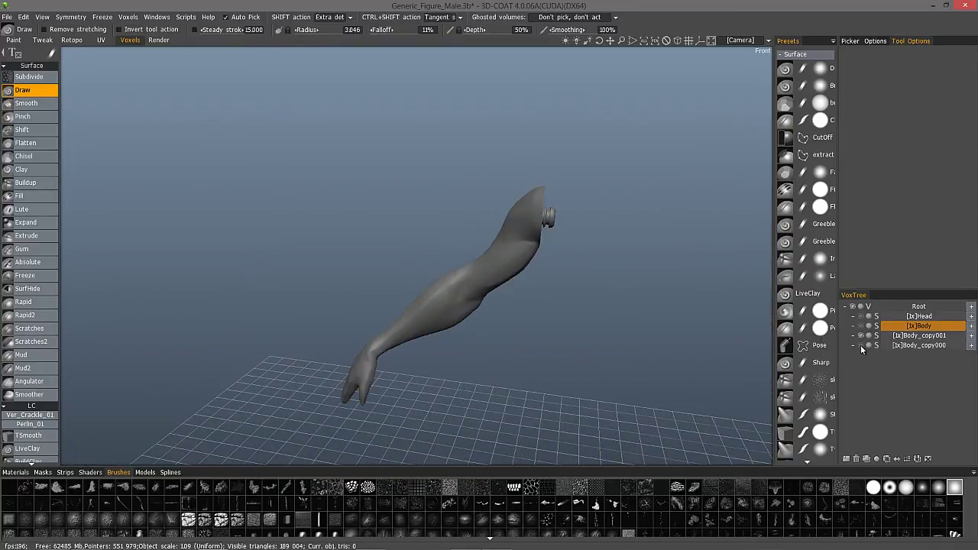
click(861, 345)
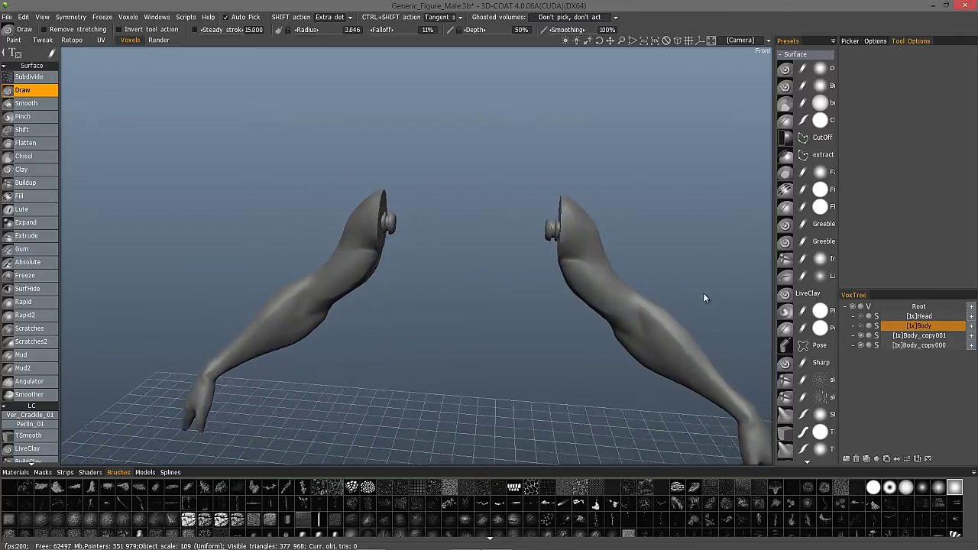
drag(704, 293, 102, 381)
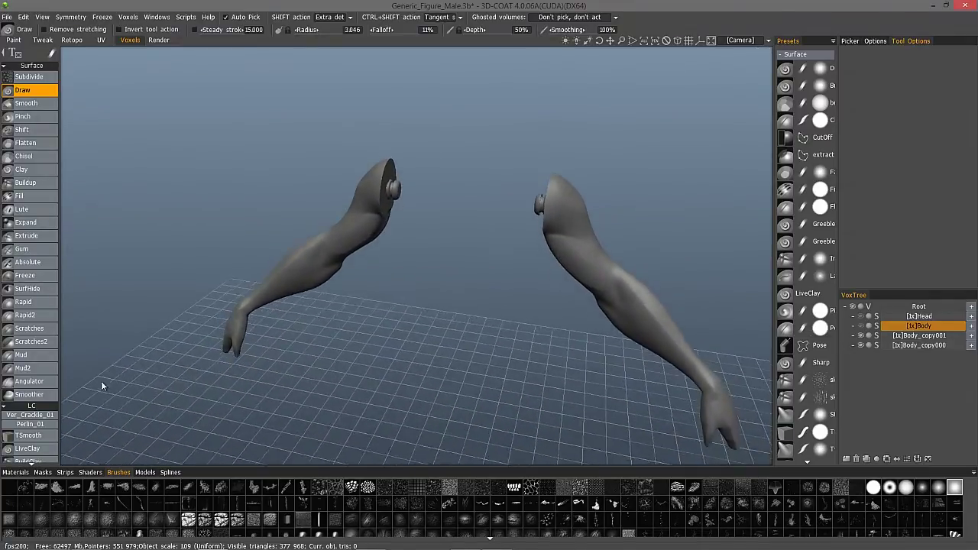
scroll(31, 344, down, 8)
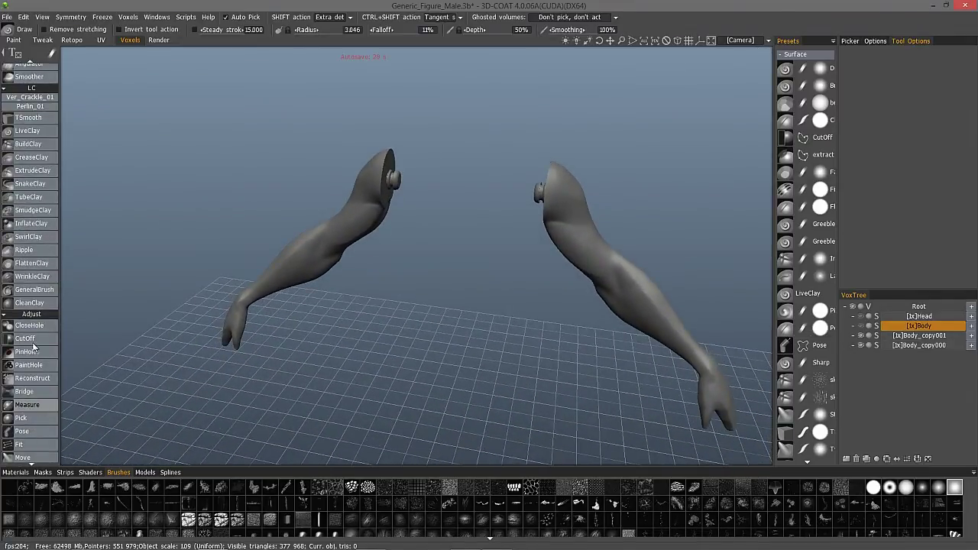